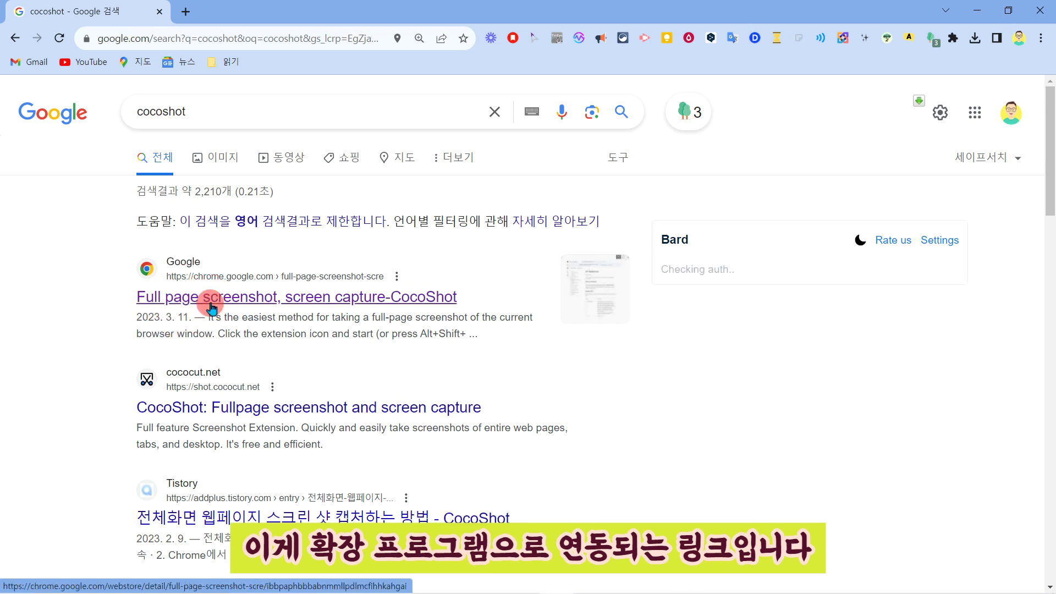
Install the CocoShot full-page screenshot extension from its Chrome Web Store listing and dismiss the translation offer on its welcome page.
click(211, 302)
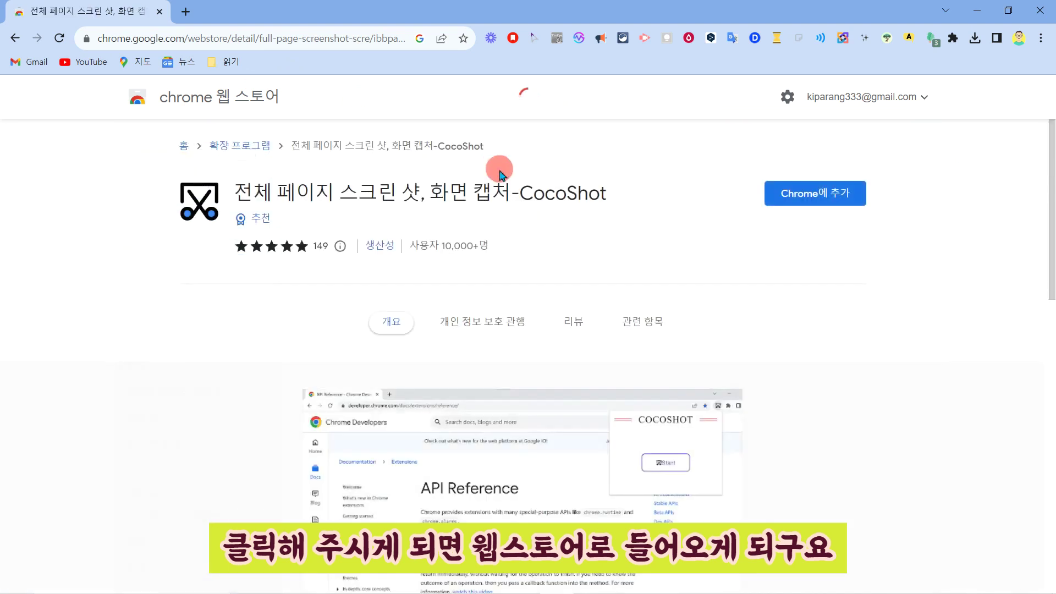
click(811, 195)
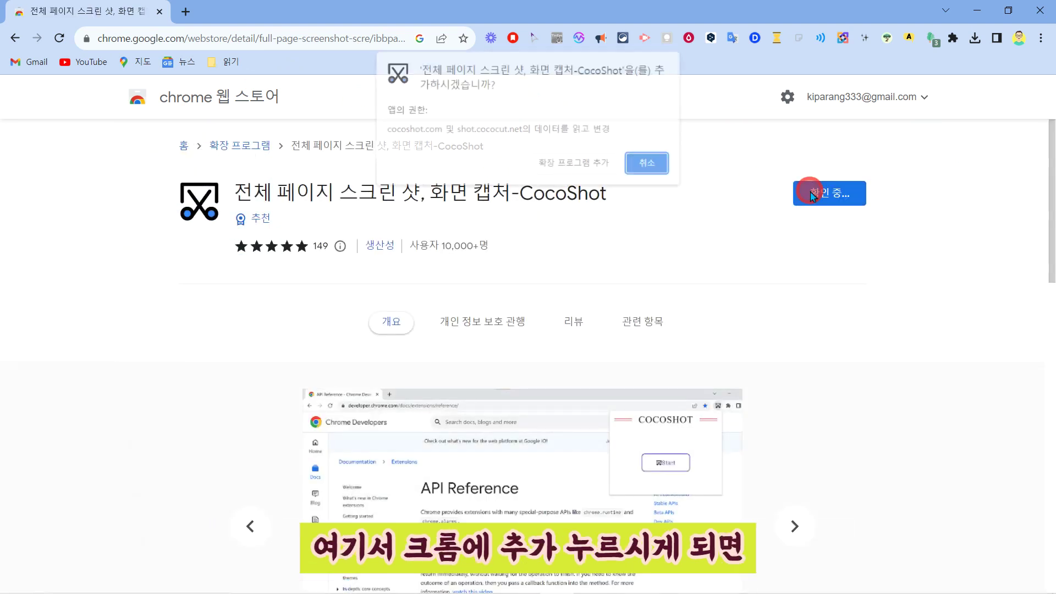
click(597, 165)
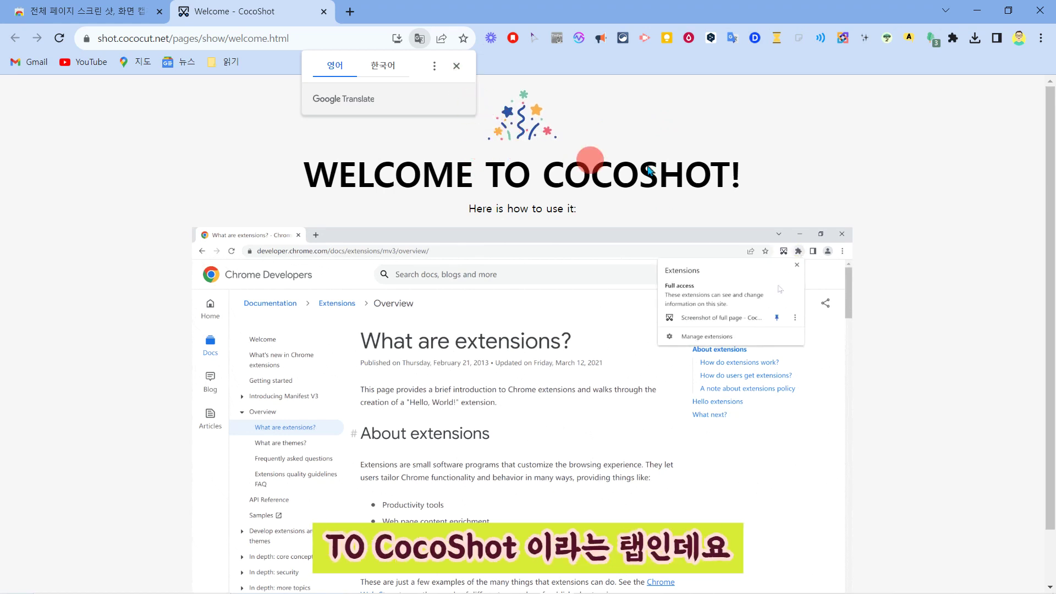
click(455, 70)
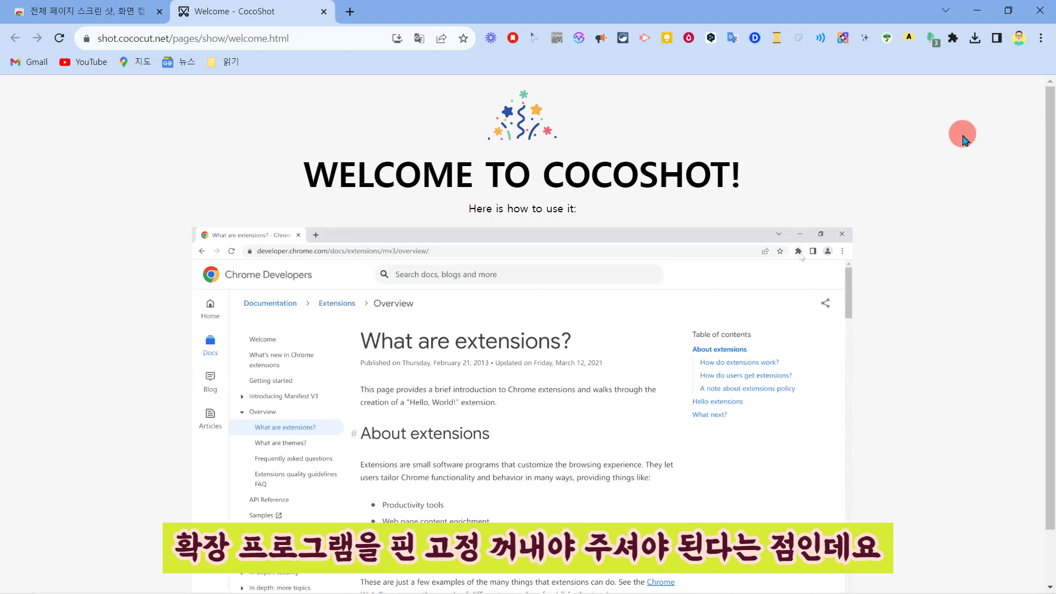
Pin the CocoShot extension to the browser toolbar.
click(953, 39)
scroll(877, 214, down, 10)
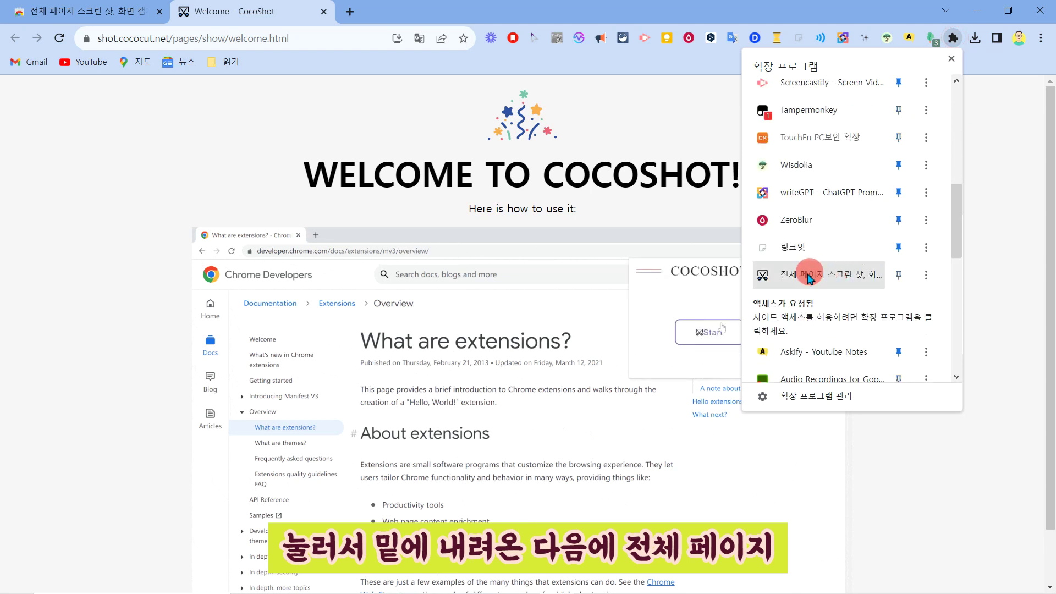
click(899, 275)
click(1018, 182)
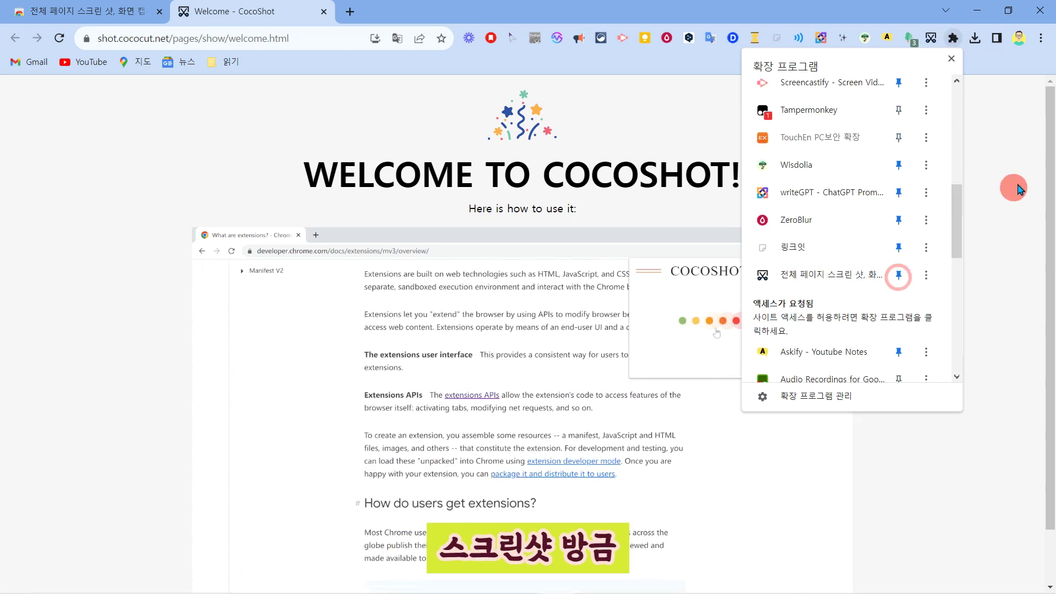
click(928, 39)
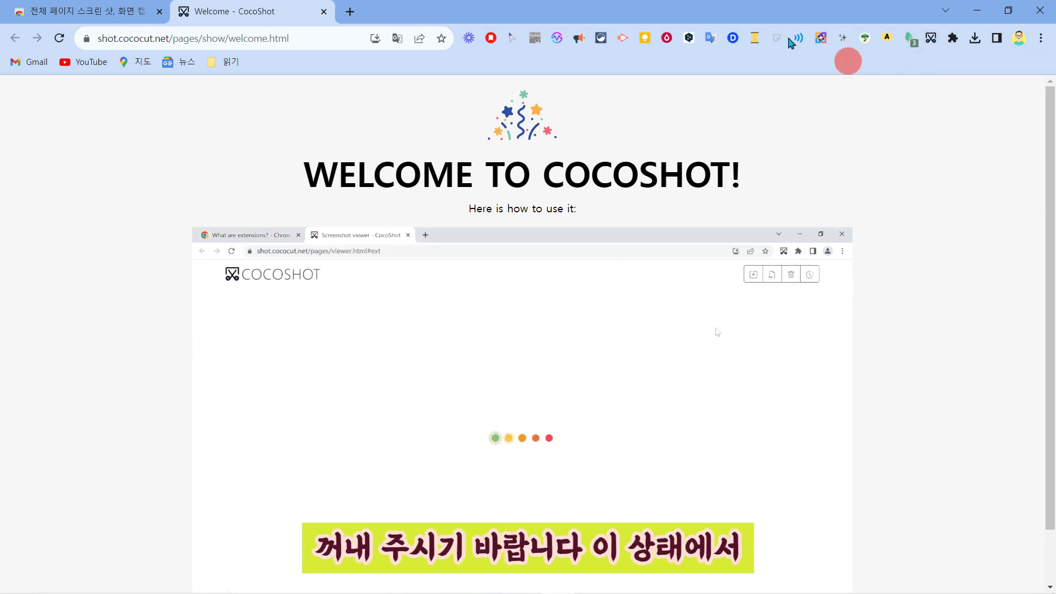
Open the bookmarked Google News page in a new tab and look through its full length.
click(347, 12)
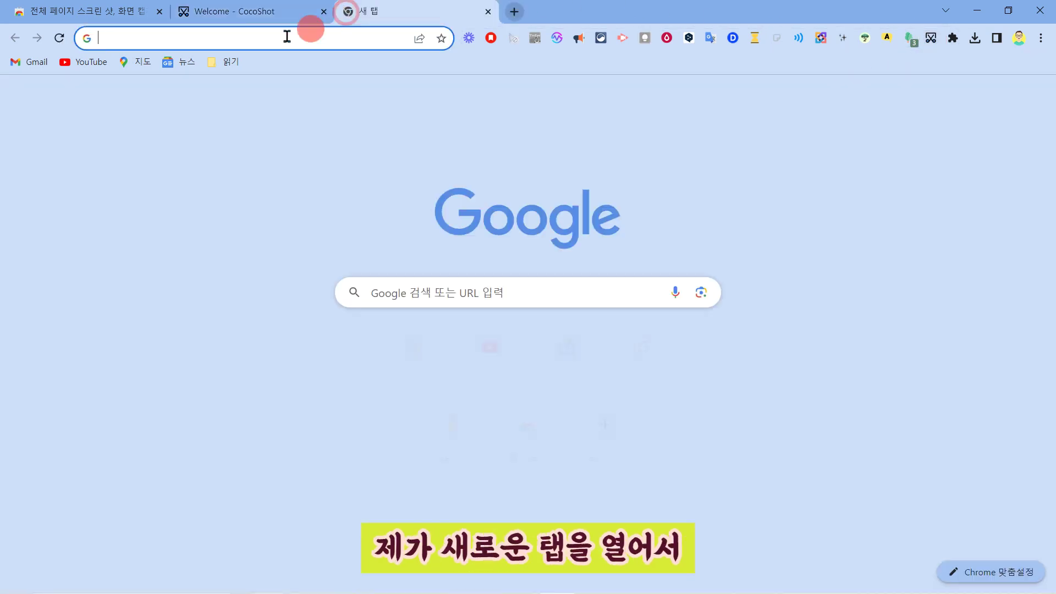
click(176, 62)
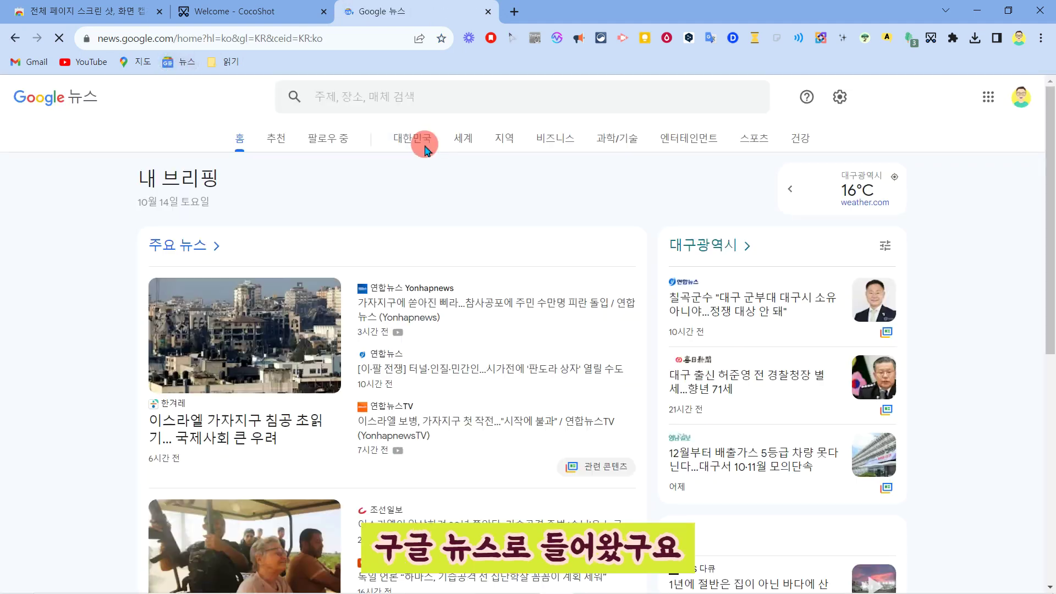
scroll(538, 241, down, 15)
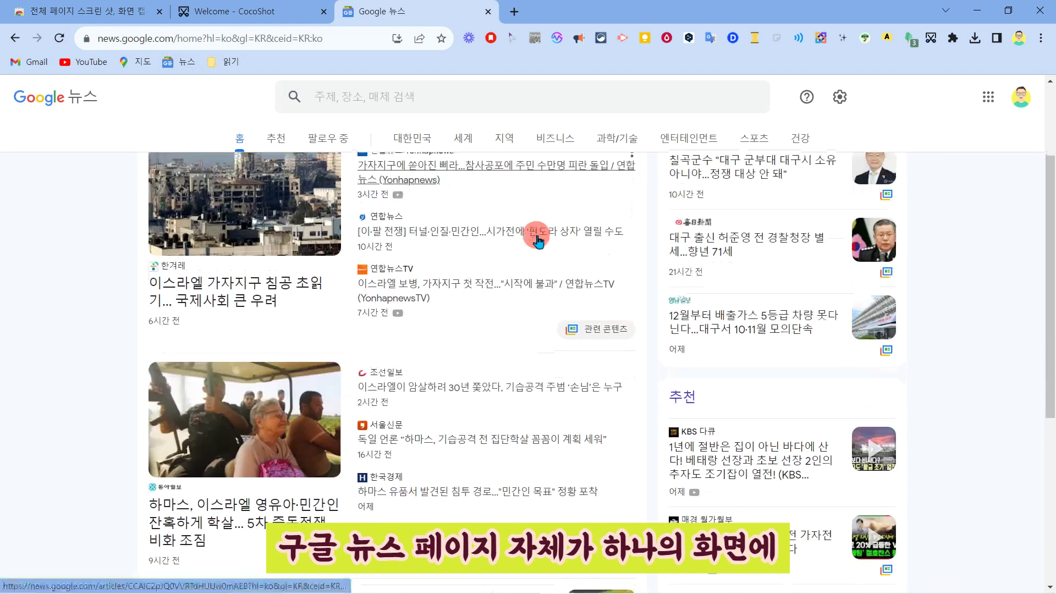
scroll(538, 241, down, 10)
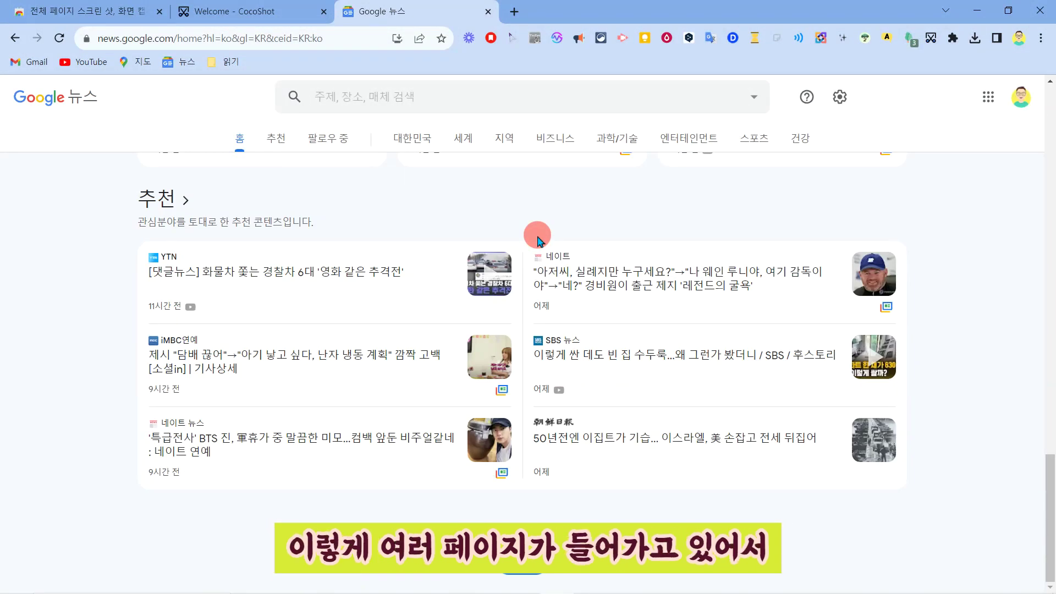
scroll(539, 241, up, 20)
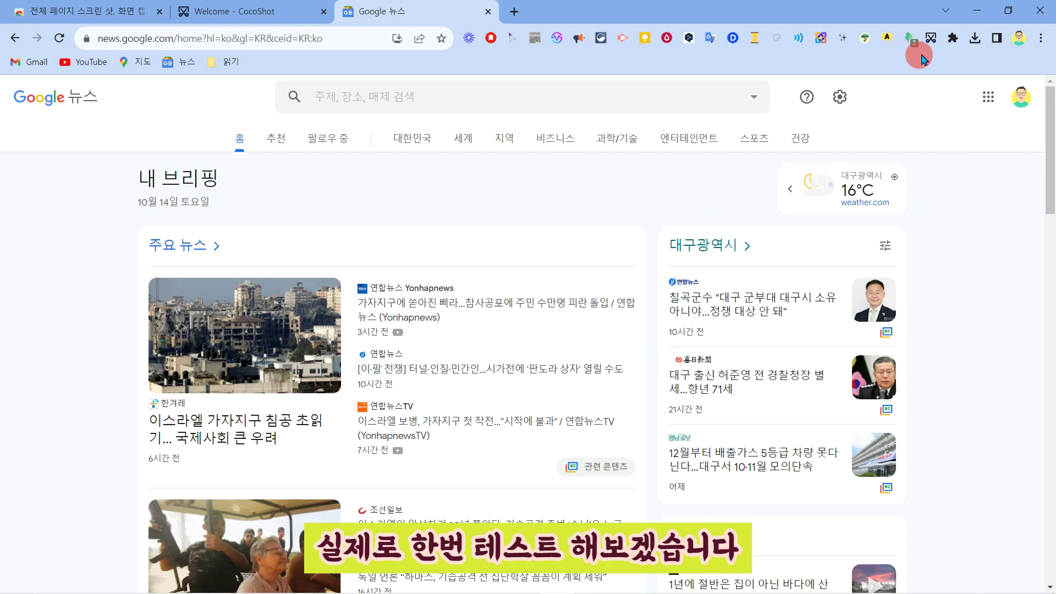
Capture the full Google News page with CocoShot and review the whole screenshot in the viewer.
click(930, 39)
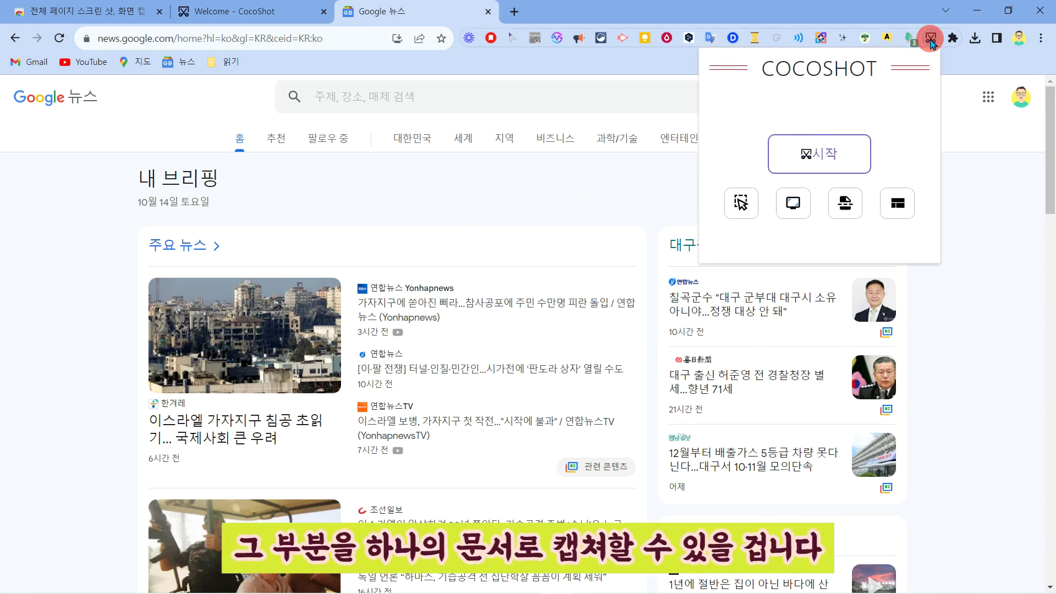
click(824, 158)
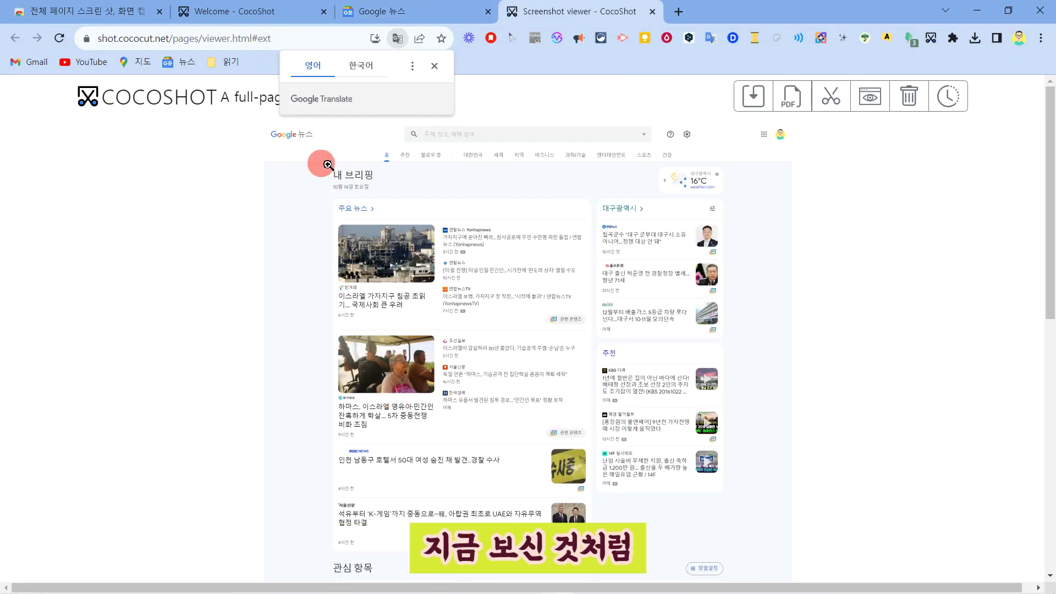
scroll(747, 316, down, 6)
scroll(747, 322, down, 4)
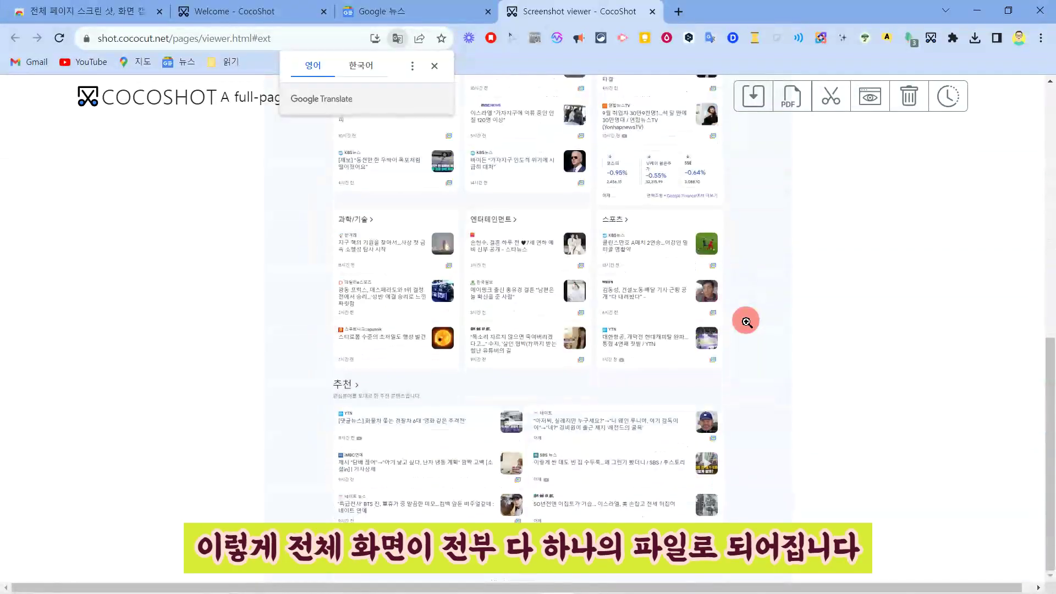
click(432, 65)
scroll(738, 307, up, 5)
scroll(739, 307, up, 5)
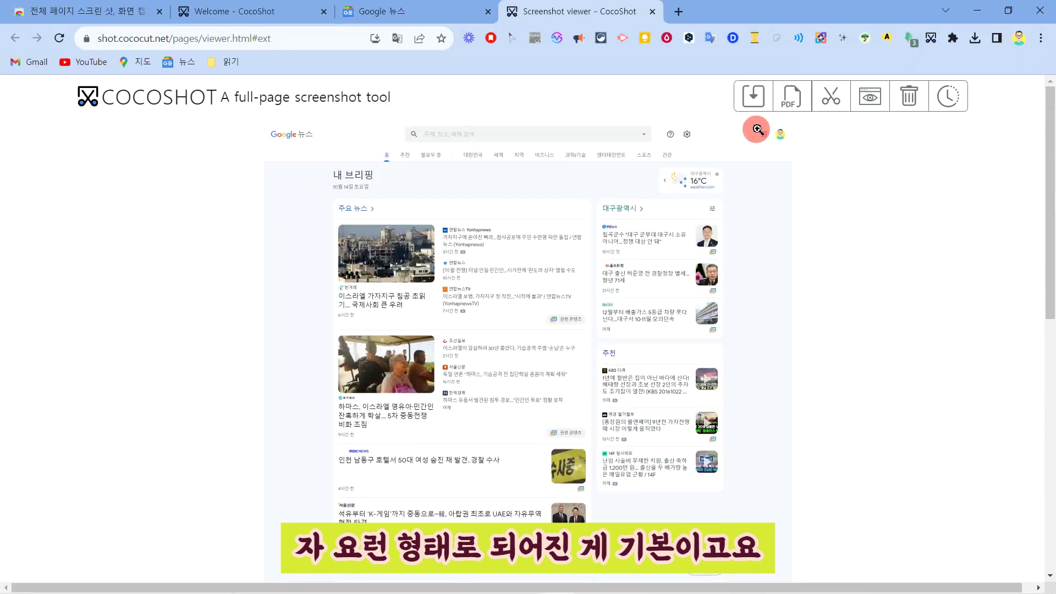
Save the full-page capture both as an image and as a PDF.
click(753, 105)
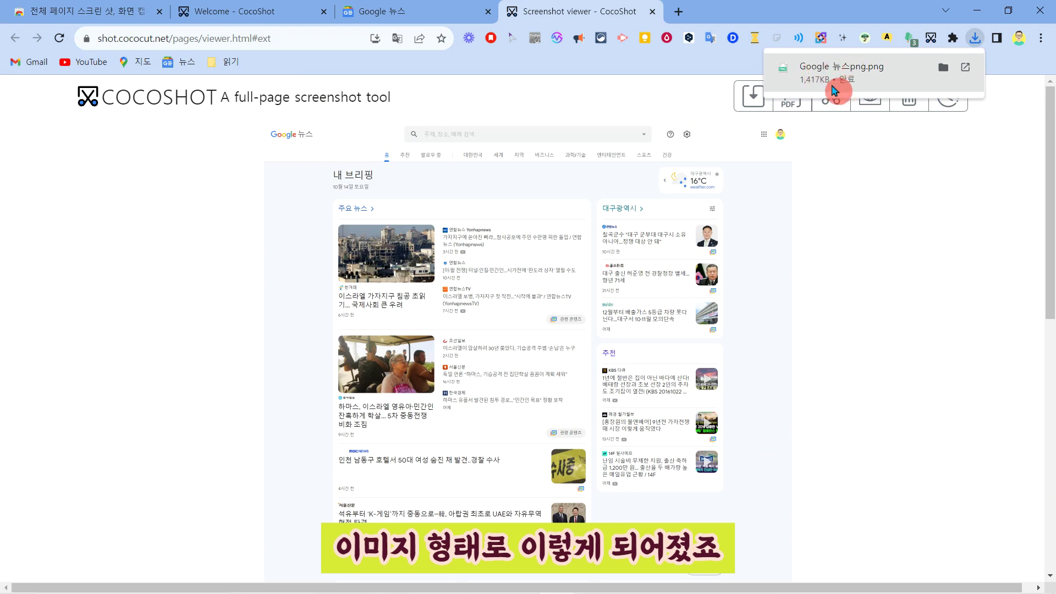
click(790, 113)
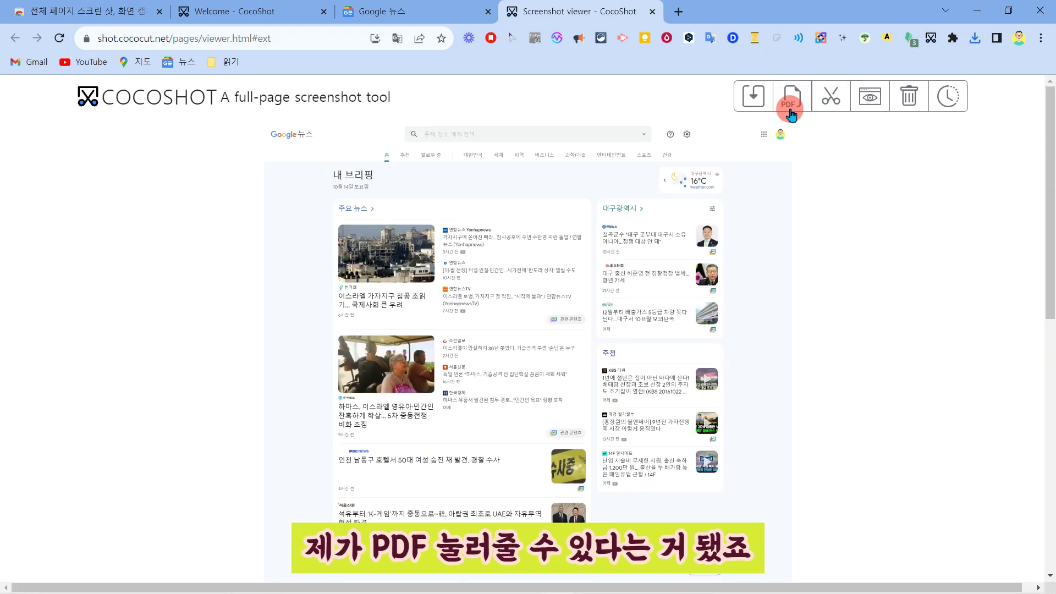
Open the capture in the screenshot editor and circle an article under 대한민국, one under 세계 and the stock figures with the freehand pen.
click(835, 104)
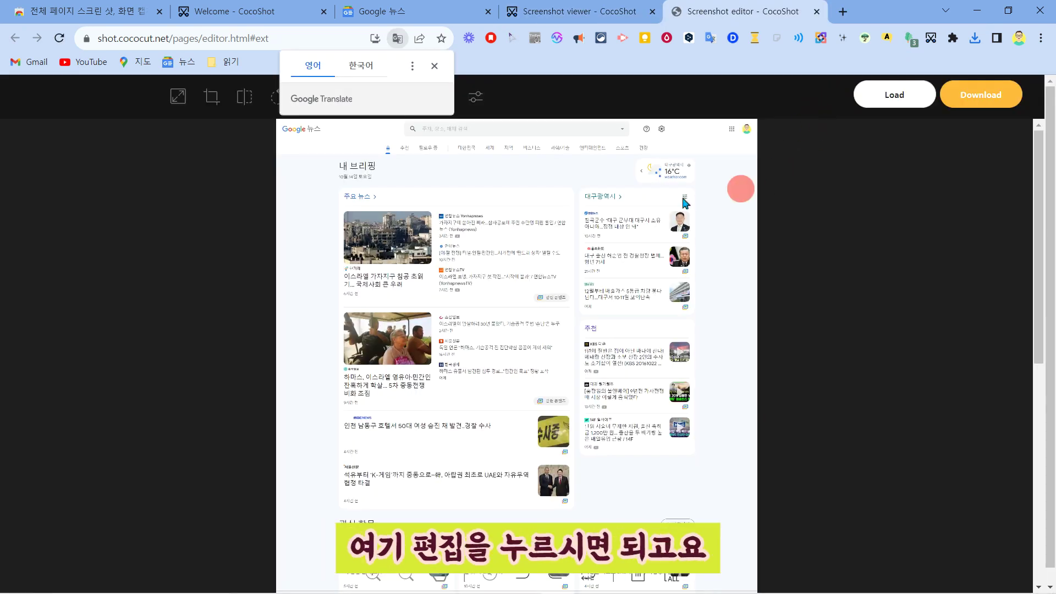
click(434, 67)
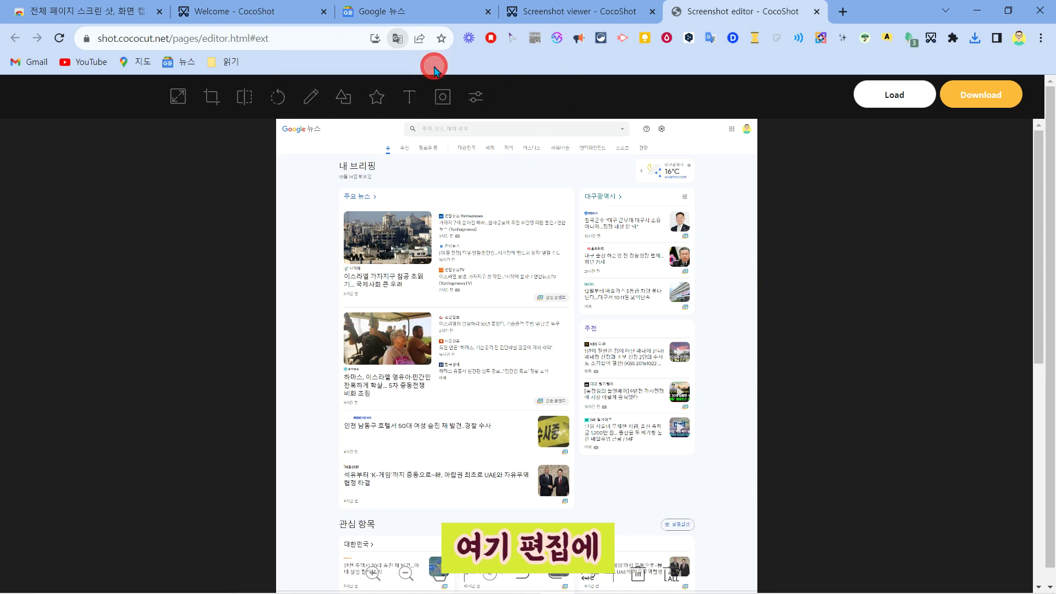
click(312, 106)
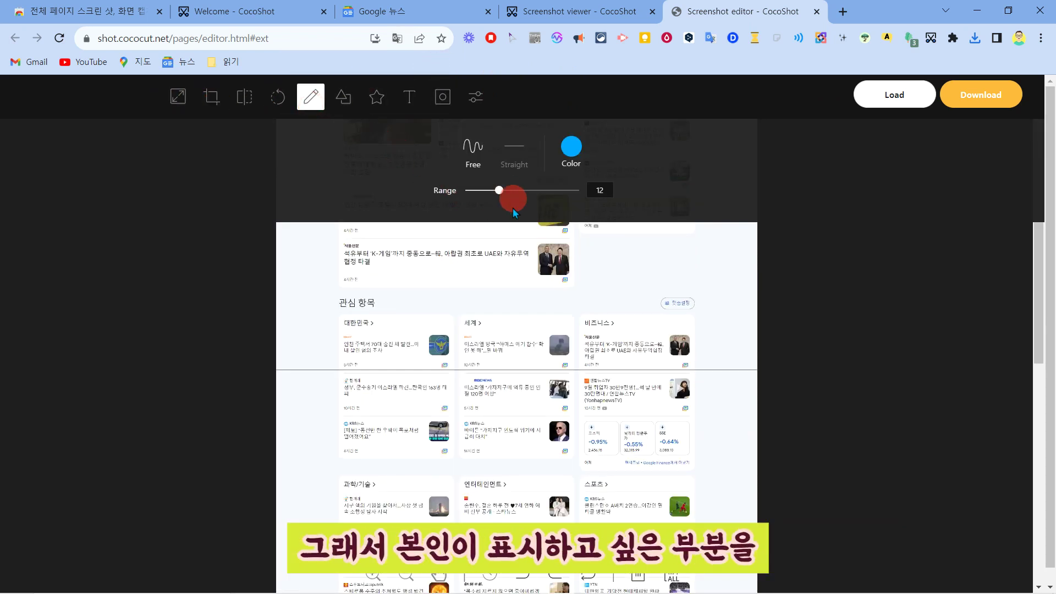
mouse_move(410, 362)
mouse_down()
mouse_move(344, 339)
mouse_move(421, 336)
mouse_move(414, 365)
mouse_up()
mouse_move(521, 406)
mouse_down()
mouse_move(528, 384)
mouse_move(531, 417)
mouse_up()
mouse_move(633, 464)
mouse_down()
mouse_move(707, 448)
mouse_move(672, 482)
mouse_up()
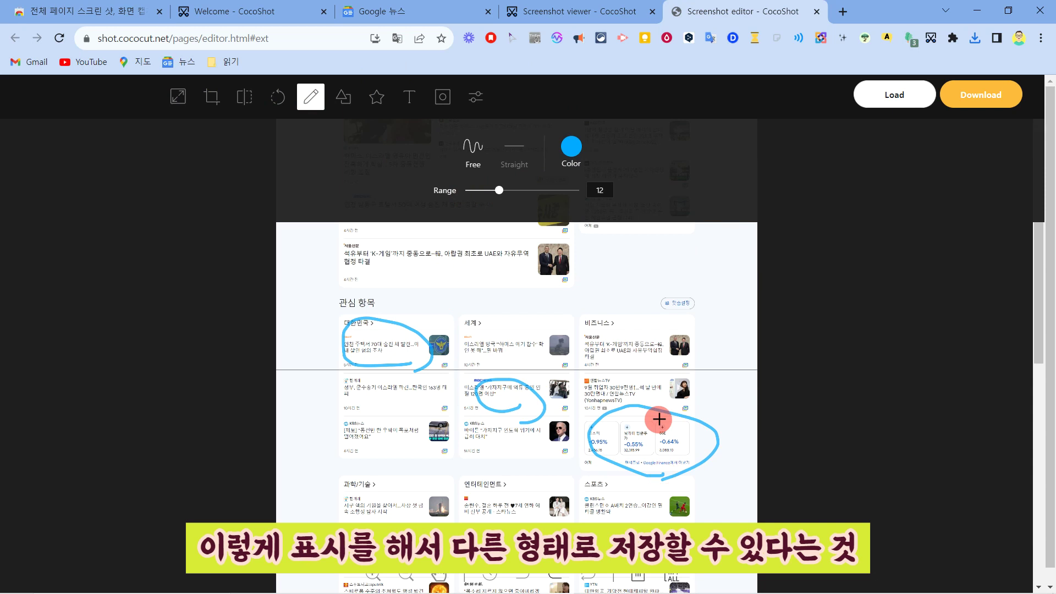
Draw a rectangle around the first article under 세계 with the shape tool.
click(343, 97)
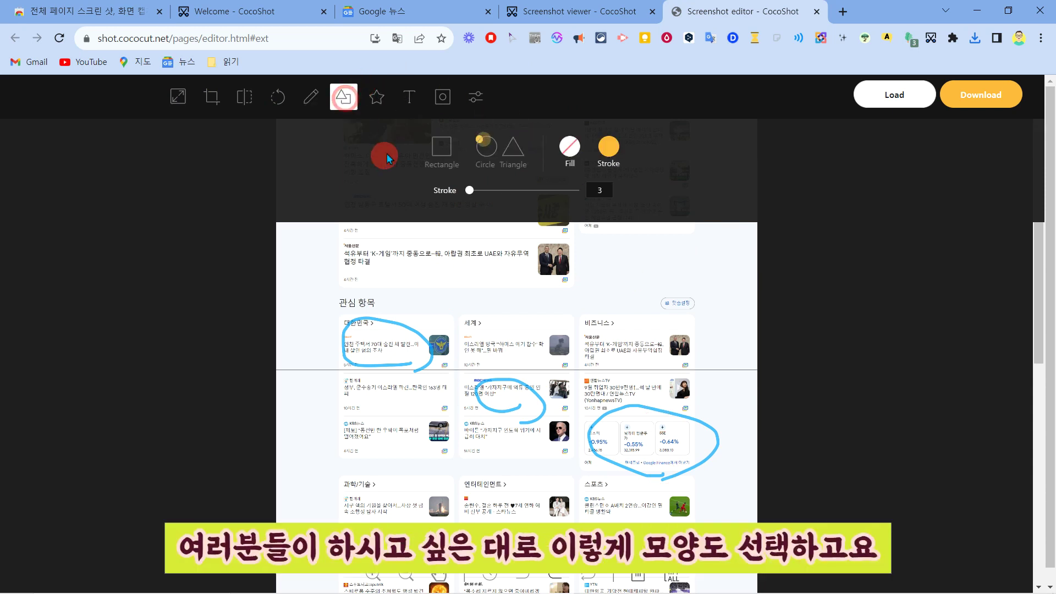
click(446, 160)
drag(468, 315, 565, 367)
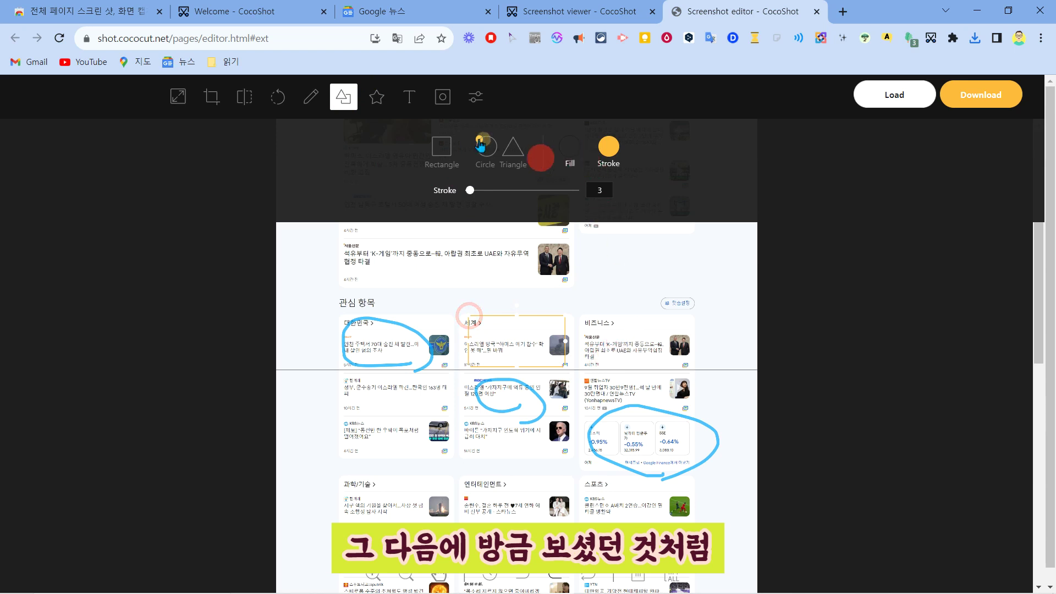
click(310, 101)
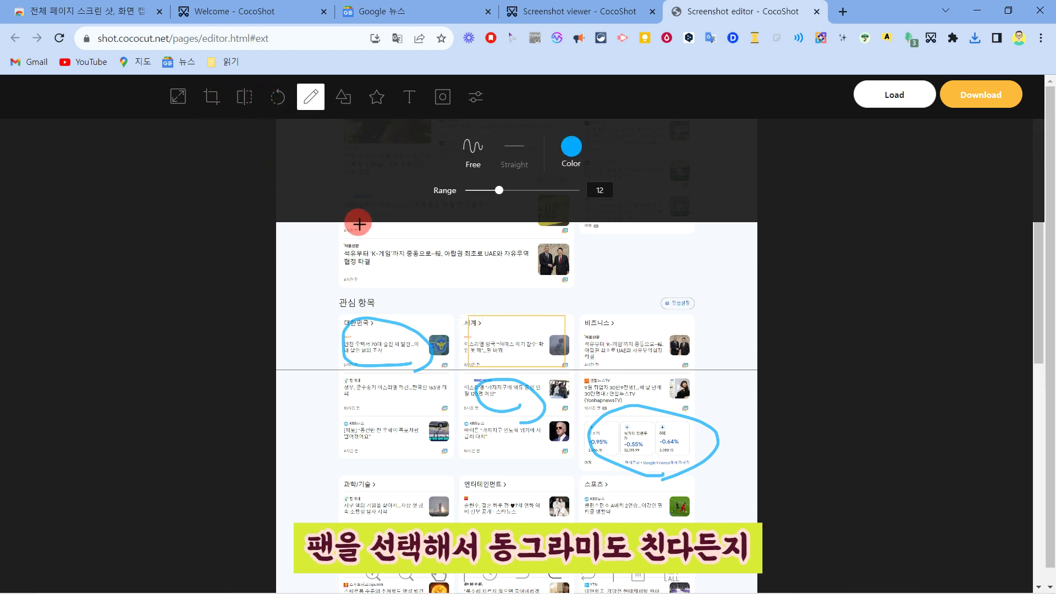
click(245, 99)
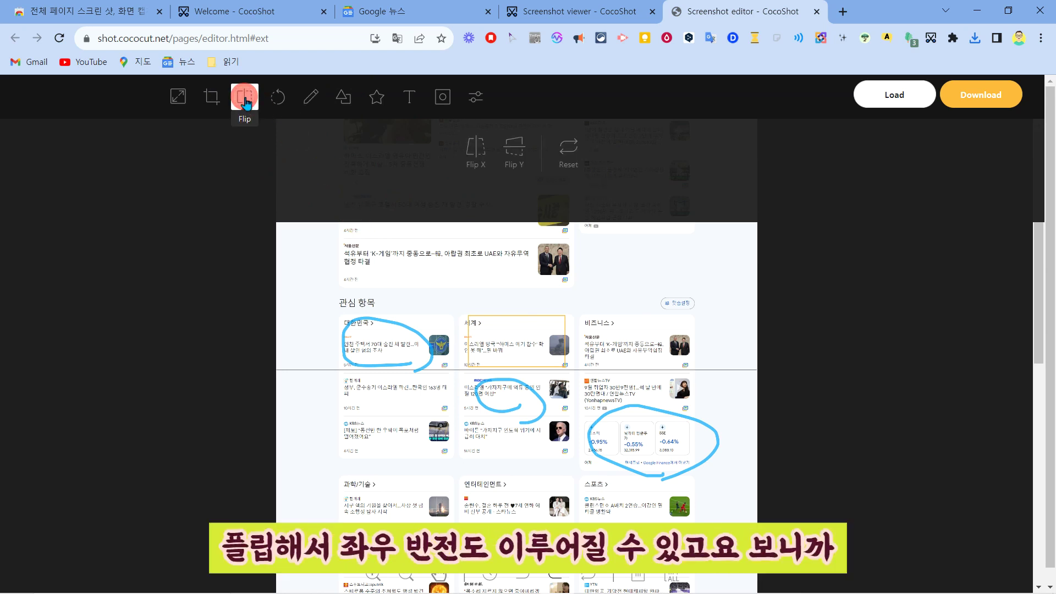
Crop the screenshot with a custom area to the UAE free trade agreement article, and undo the crop.
click(211, 97)
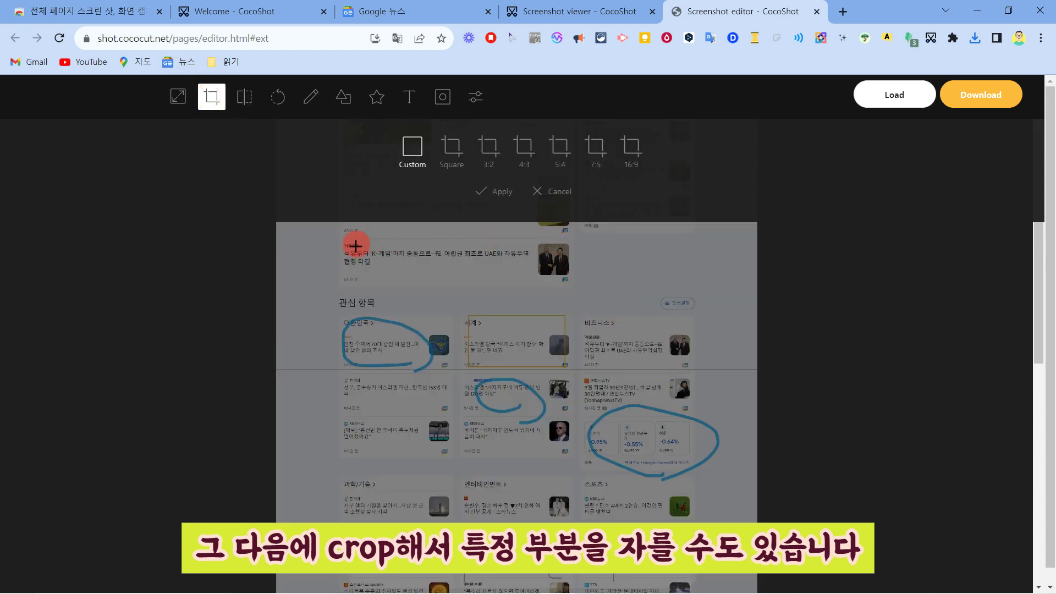
drag(426, 271, 594, 296)
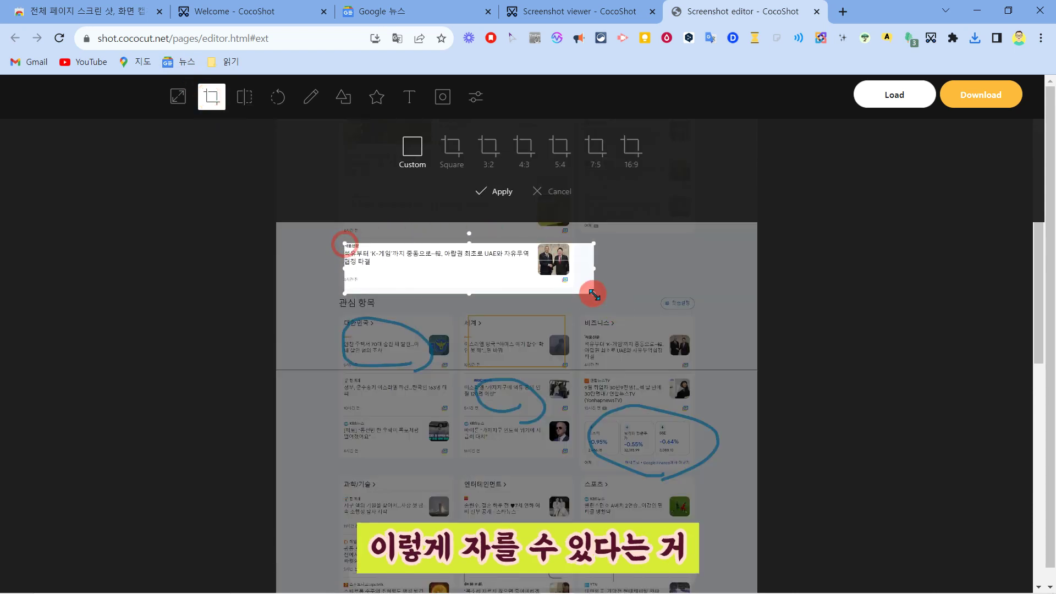
click(484, 191)
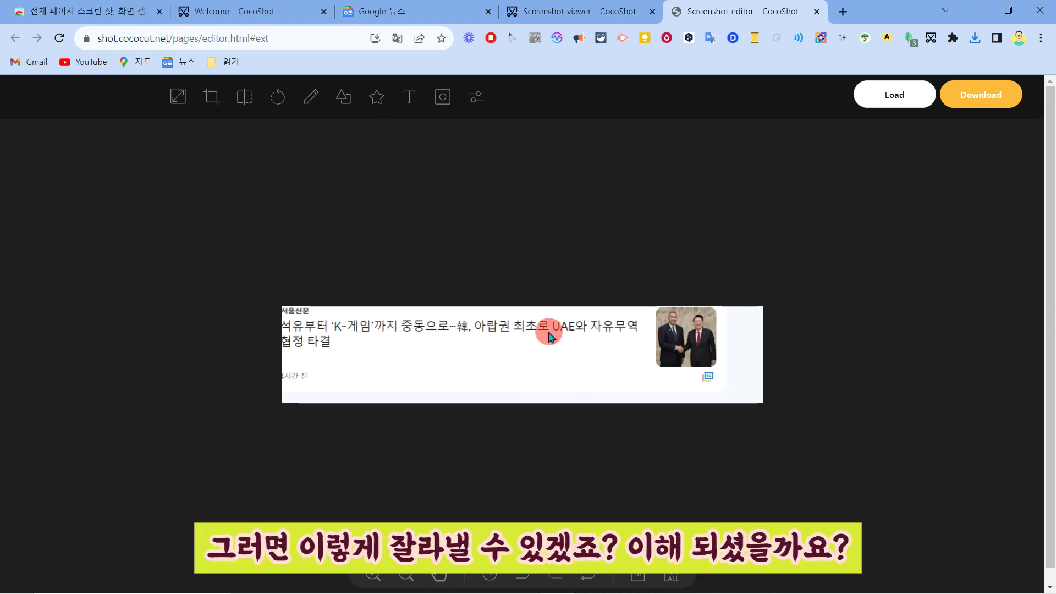
click(523, 578)
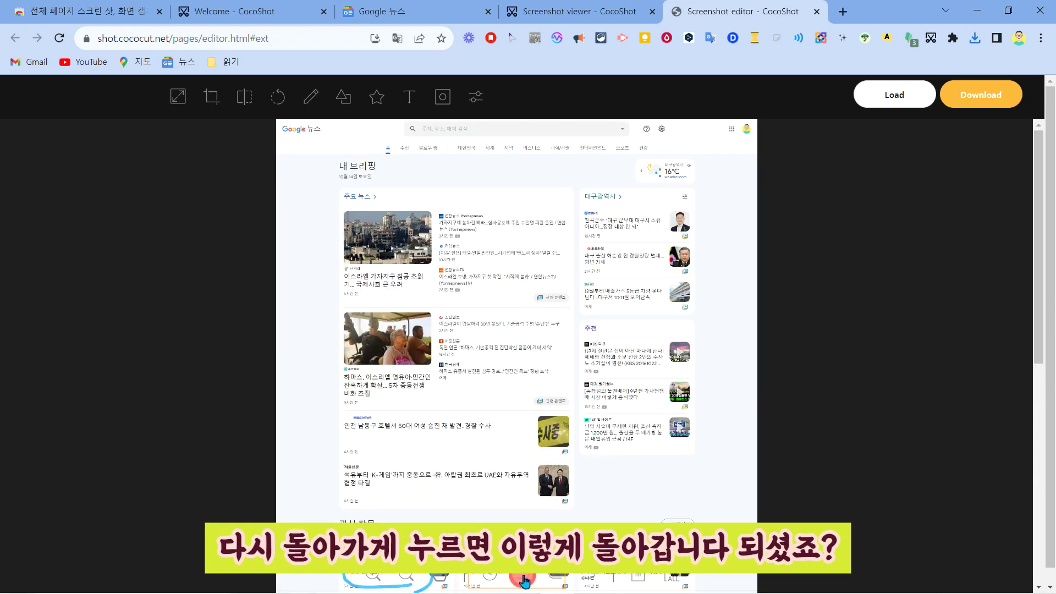
Download the annotated screenshot from the editor.
scroll(573, 441, down, 10)
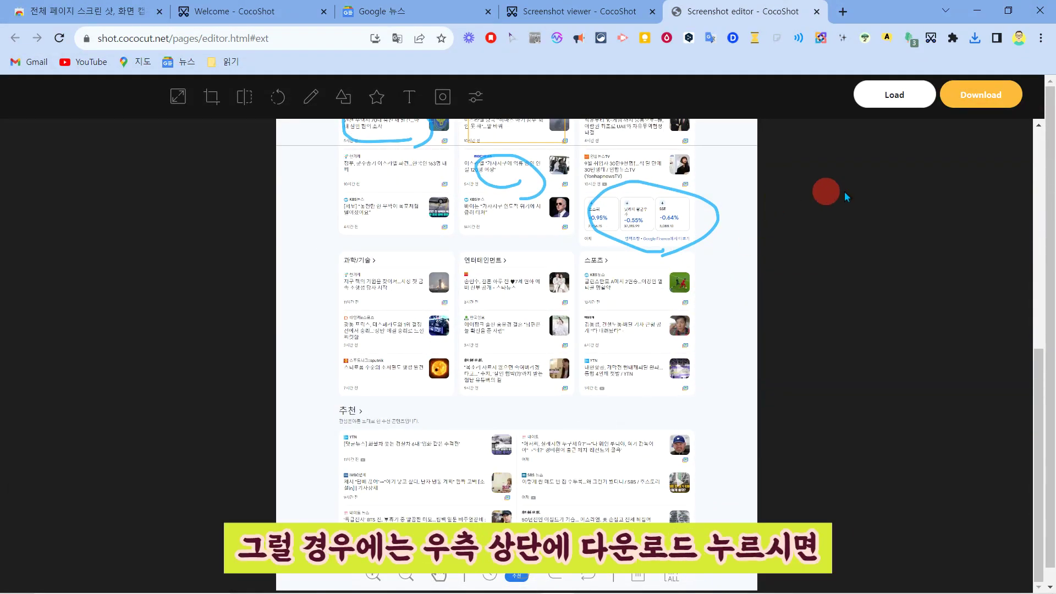
click(969, 104)
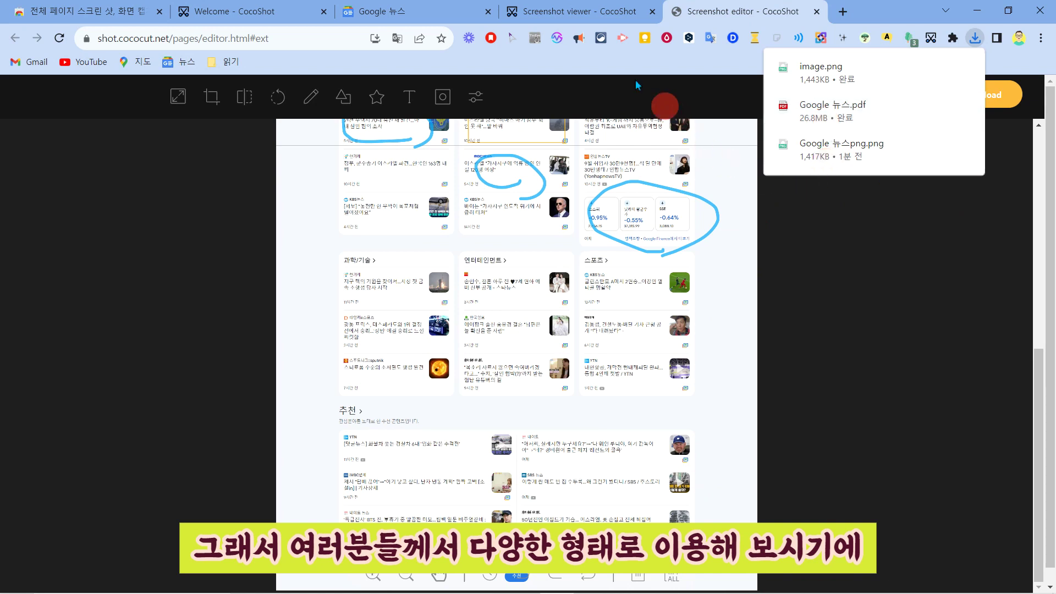
Return to the screenshot viewer, open the capture in the beautify page and examine the framed screenshot down to its end.
click(579, 16)
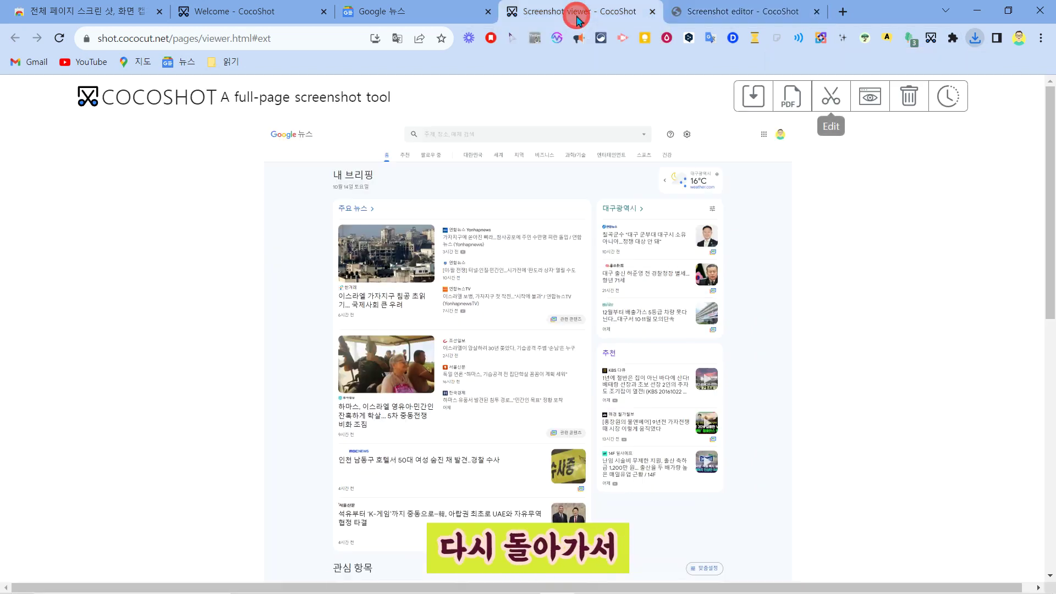
click(875, 105)
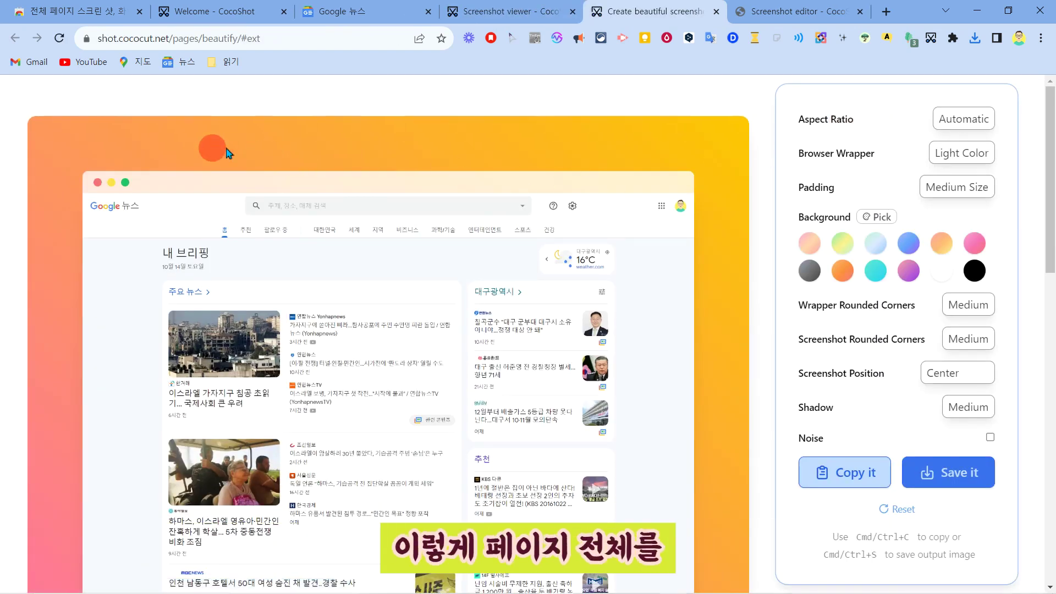
scroll(632, 236, down, 15)
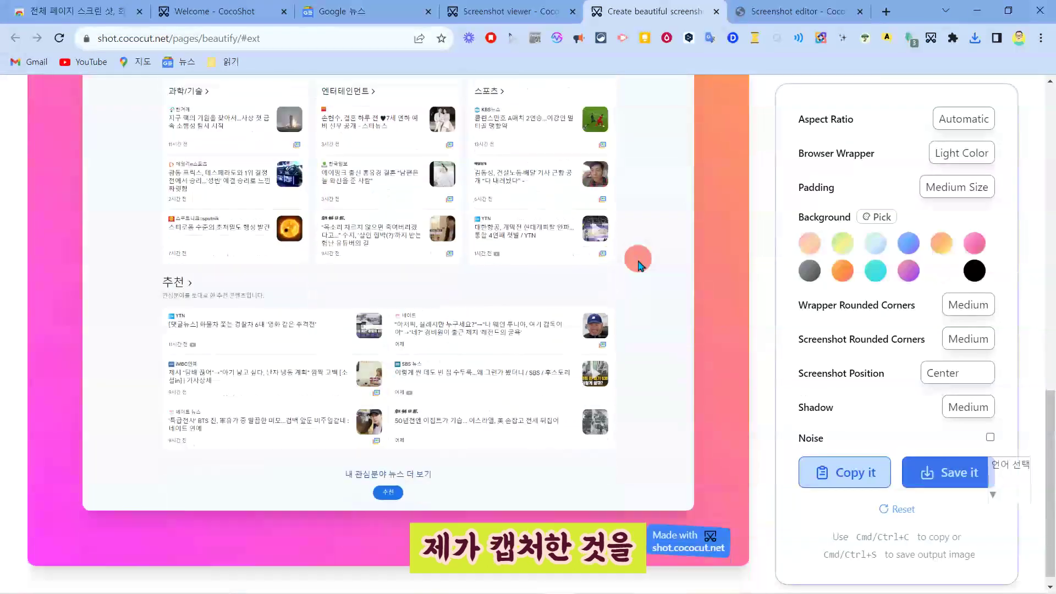
Try the Square aspect ratio on the framed screenshot and return it to Automatic.
scroll(638, 264, up, 15)
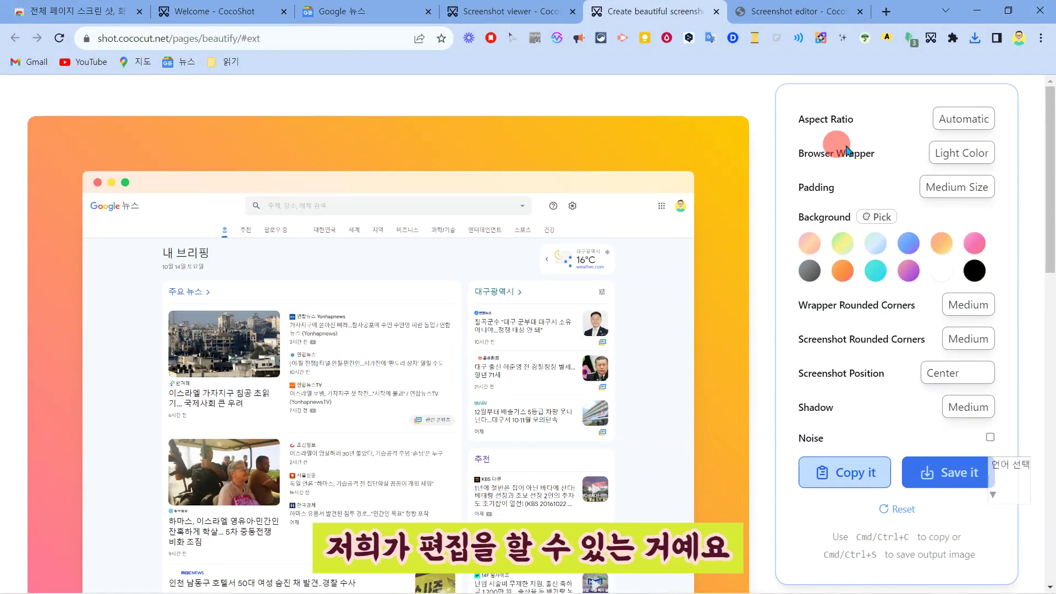
click(955, 118)
click(978, 155)
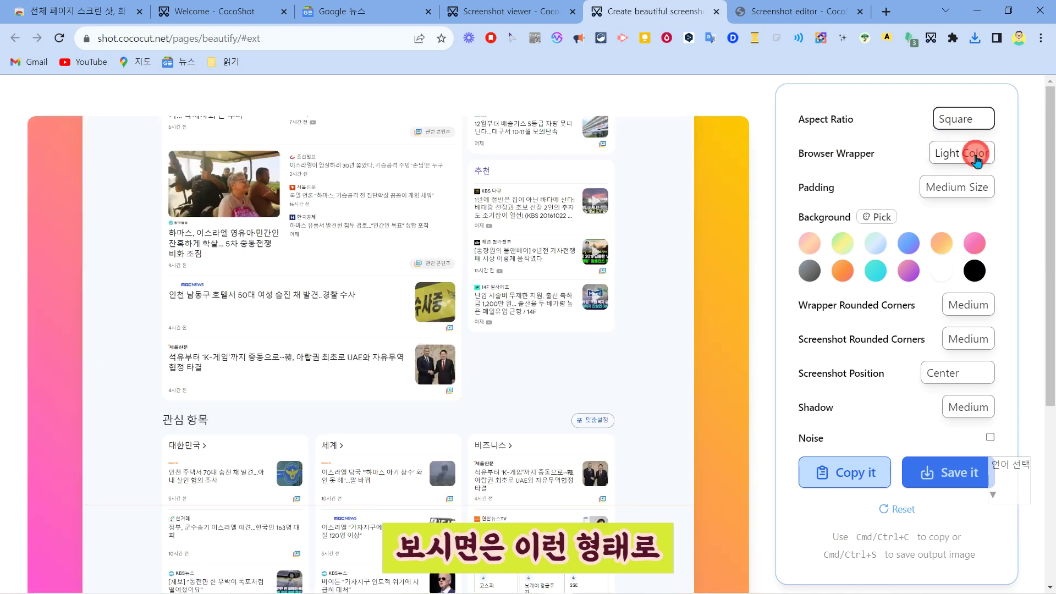
click(965, 123)
click(966, 125)
click(972, 147)
click(971, 118)
click(972, 122)
click(973, 123)
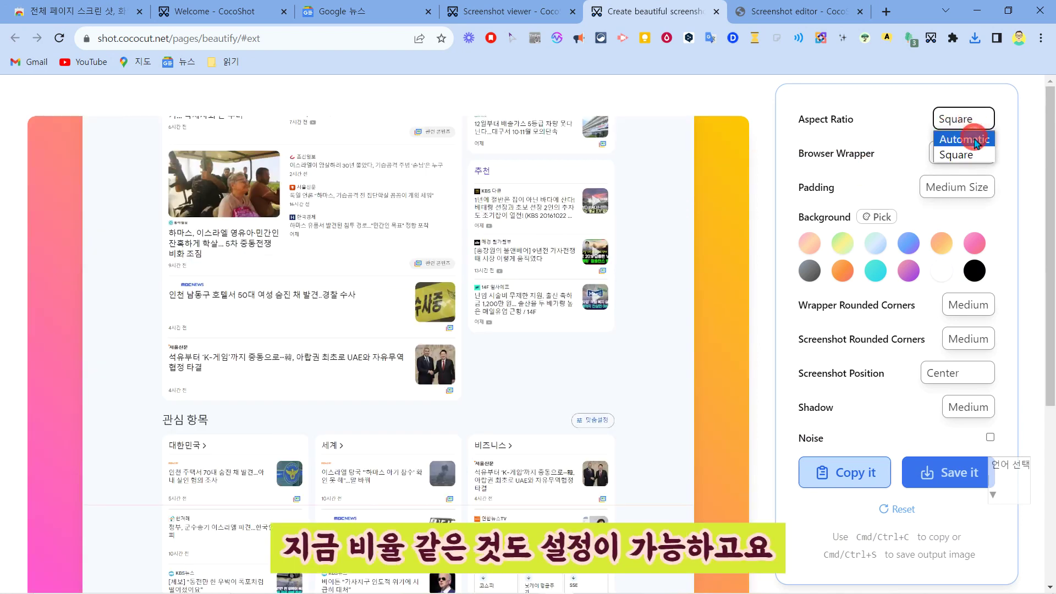
click(972, 137)
Set the browser wrapper to Dark Color and the background to the pink gradient.
click(975, 154)
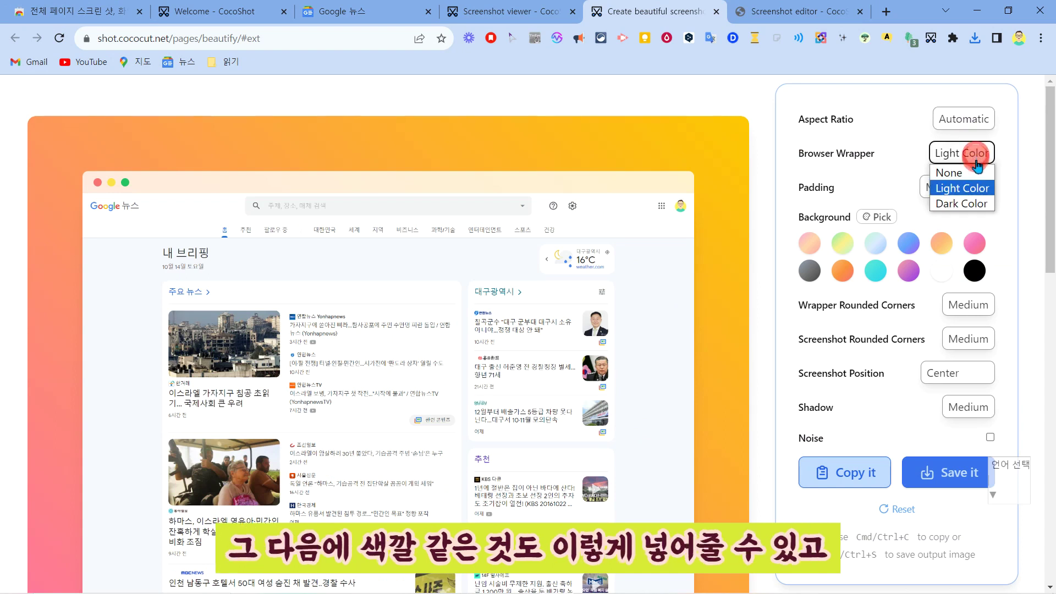
click(982, 203)
click(806, 248)
click(808, 272)
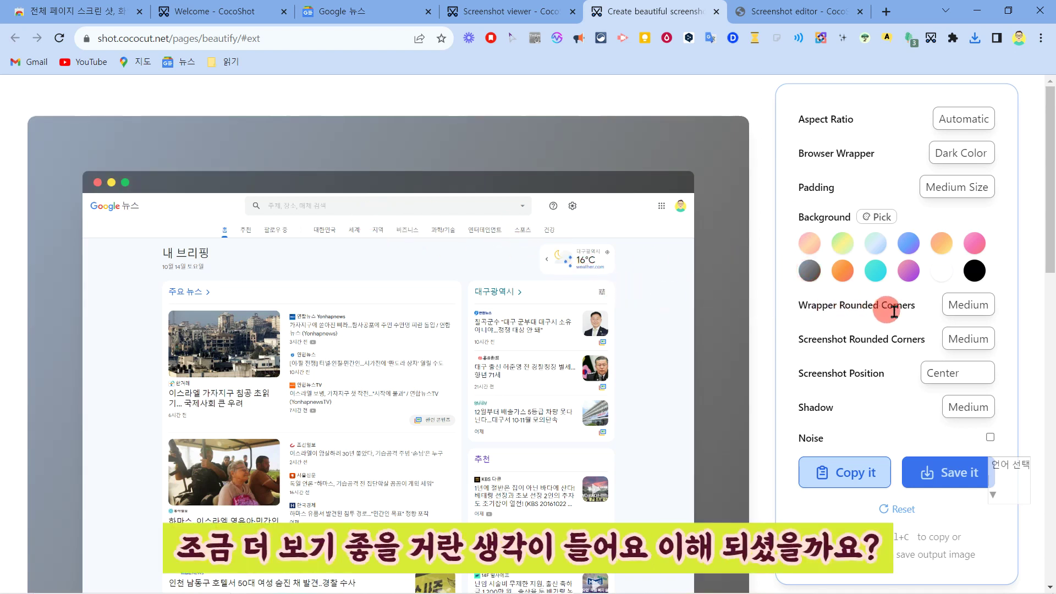
click(974, 249)
Set the screenshot and wrapper rounded corners to Small and enable noise.
click(963, 345)
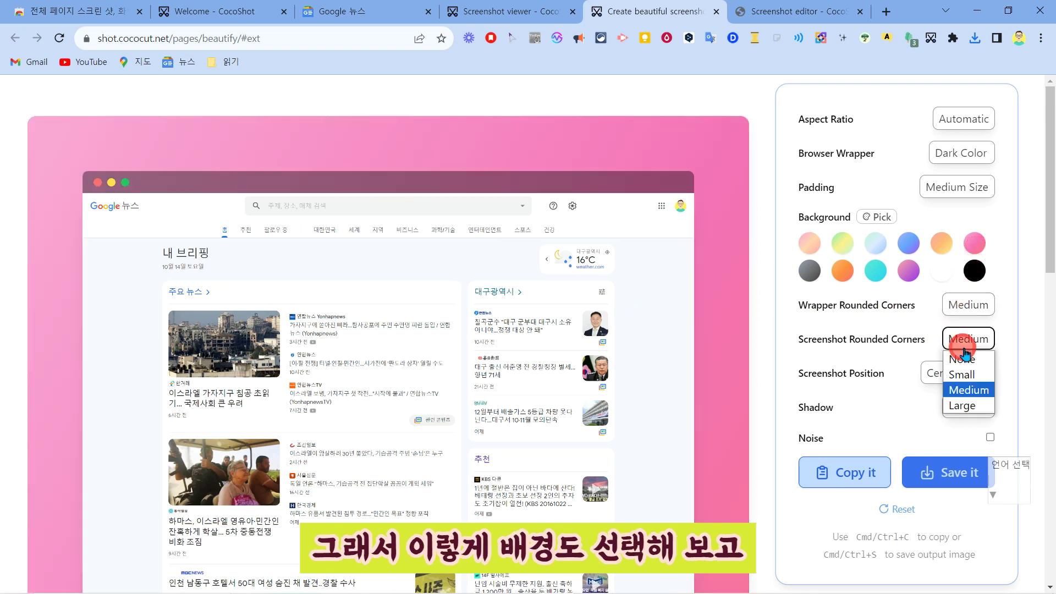
click(962, 374)
click(962, 305)
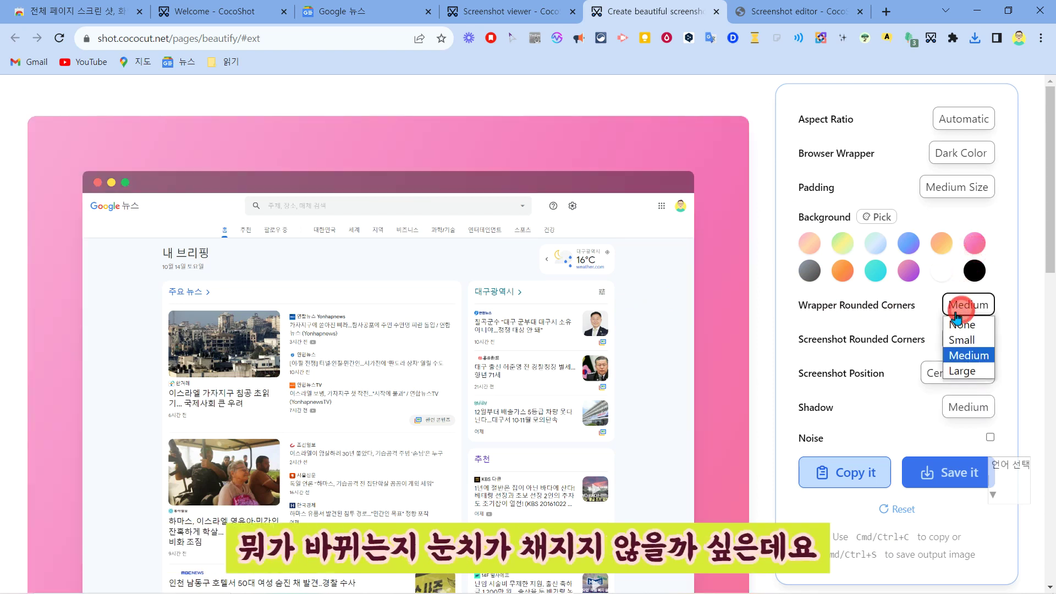
click(954, 338)
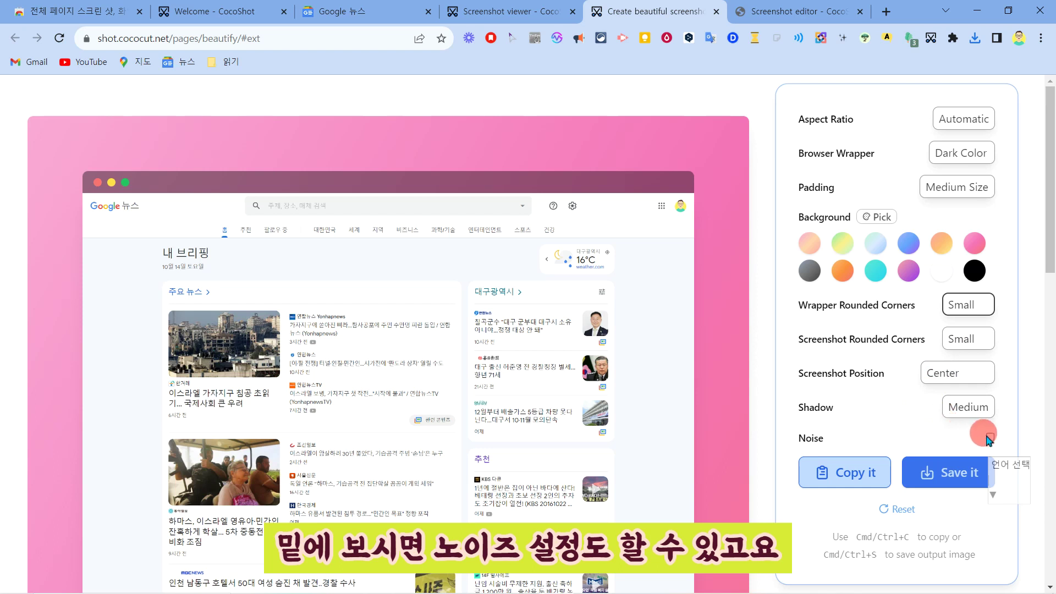
scroll(902, 440, down, 1)
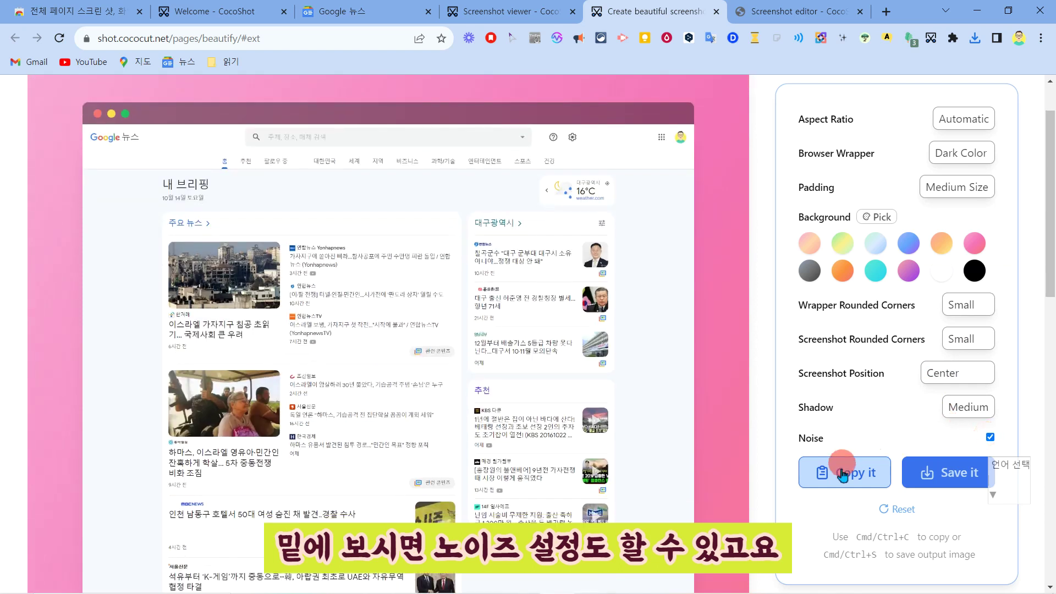
Copy and save the beautified screenshot, and view the downloaded Google 뉴스.png in ALSee.
click(847, 475)
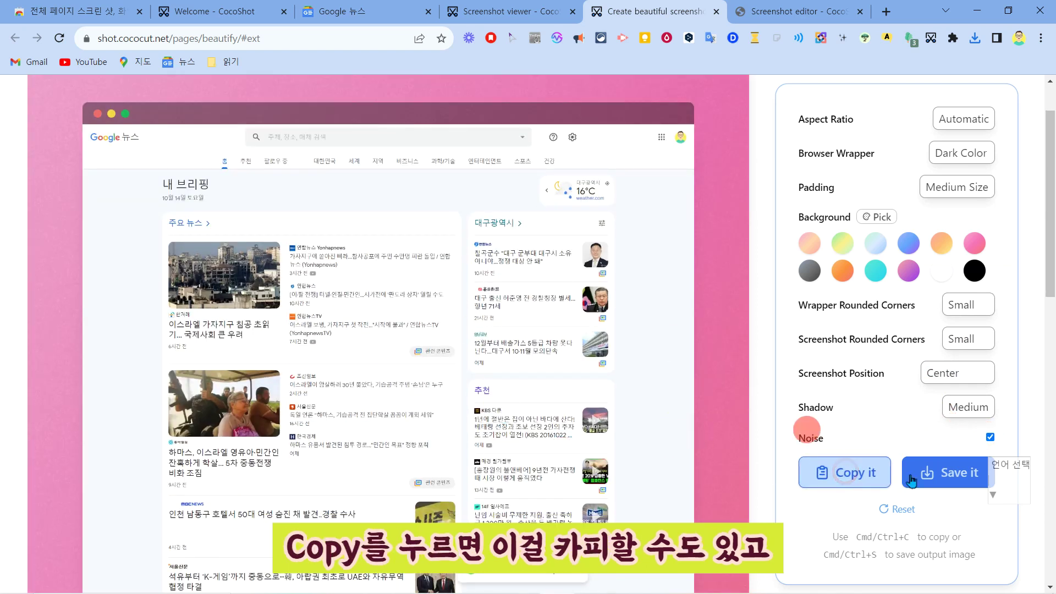
click(965, 484)
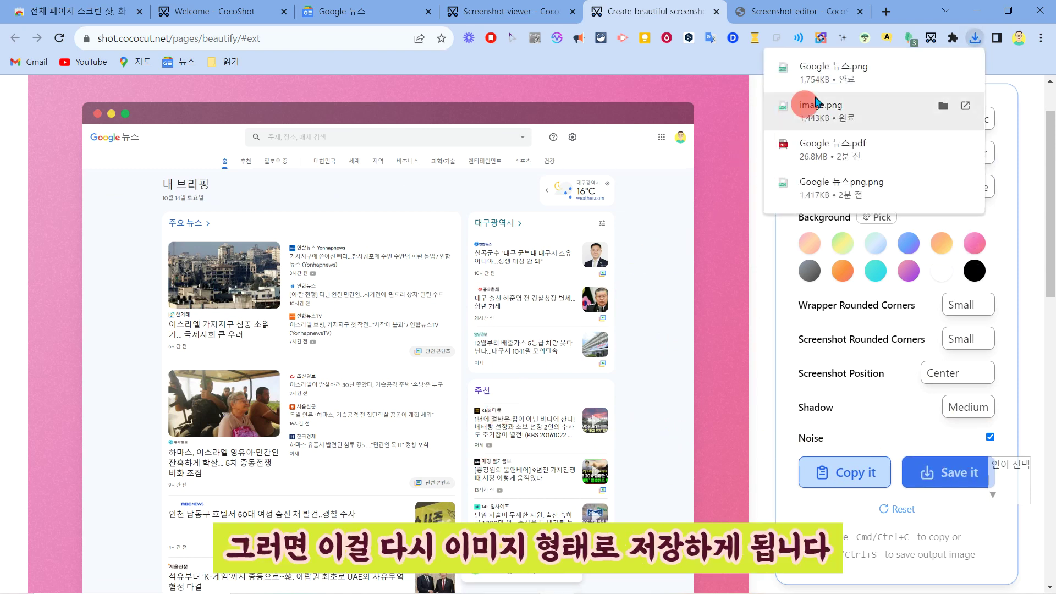
click(833, 84)
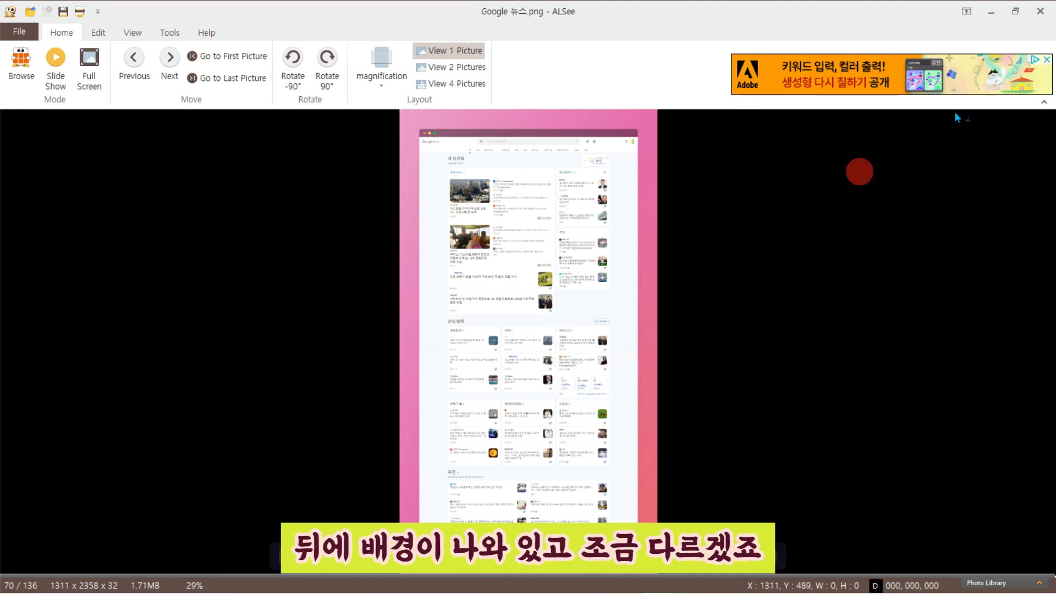
click(992, 14)
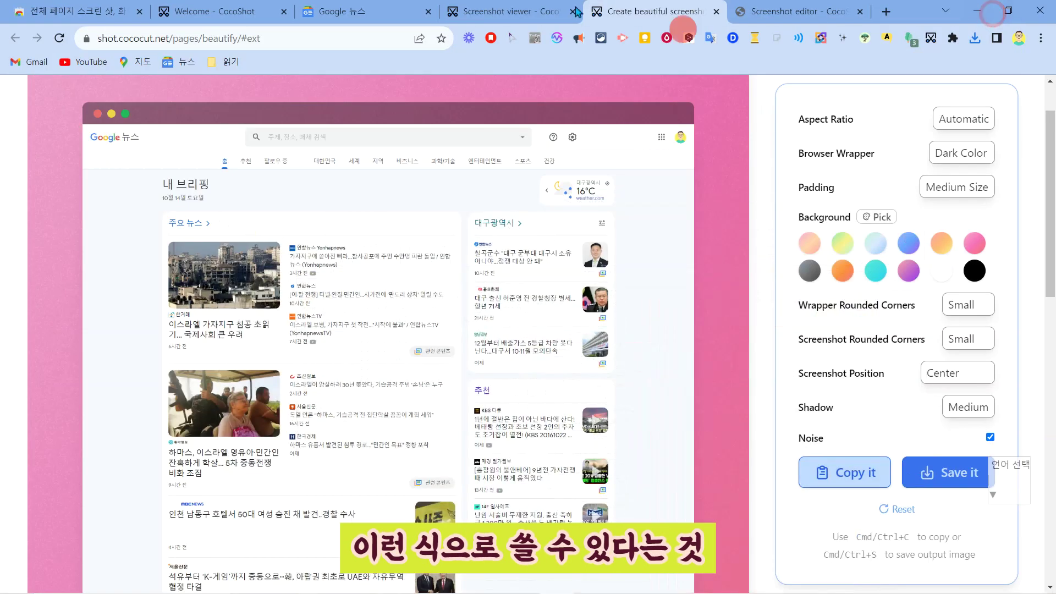
In the screenshot viewer, start and cancel deleting the capture, and open the screenshot history.
click(509, 12)
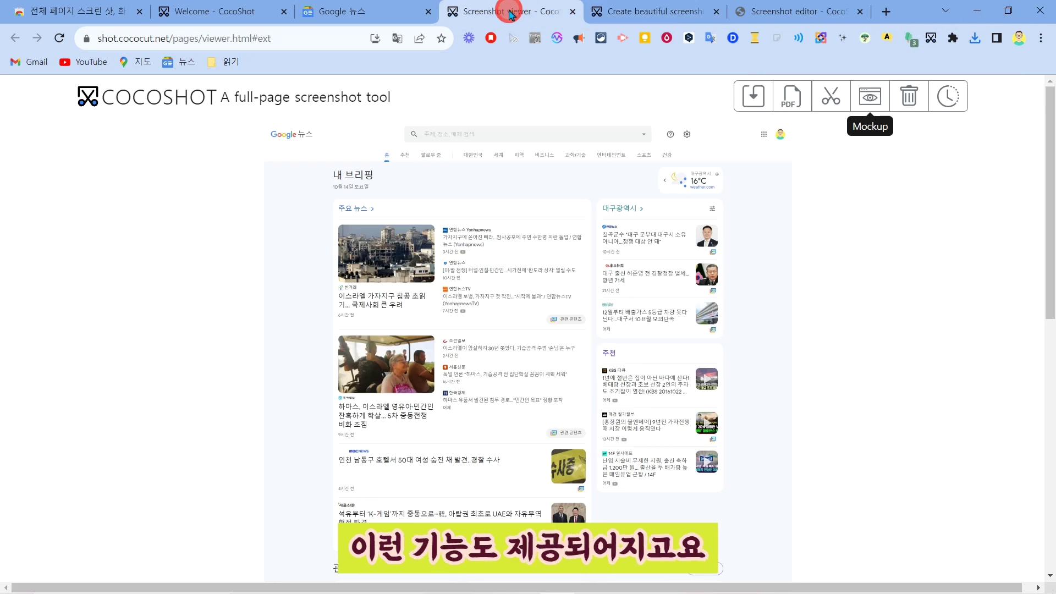
click(910, 105)
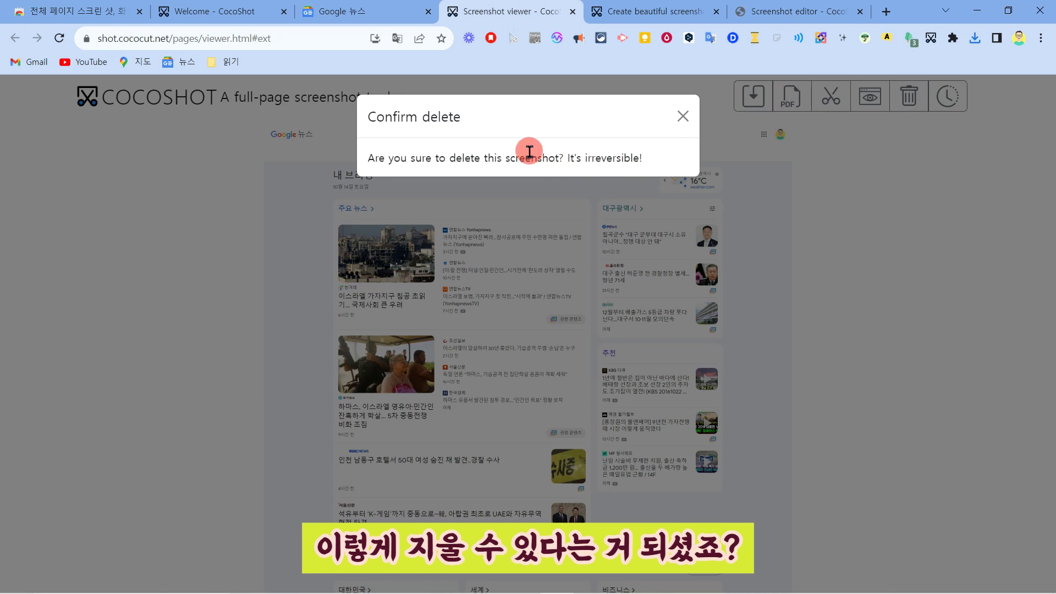
click(684, 116)
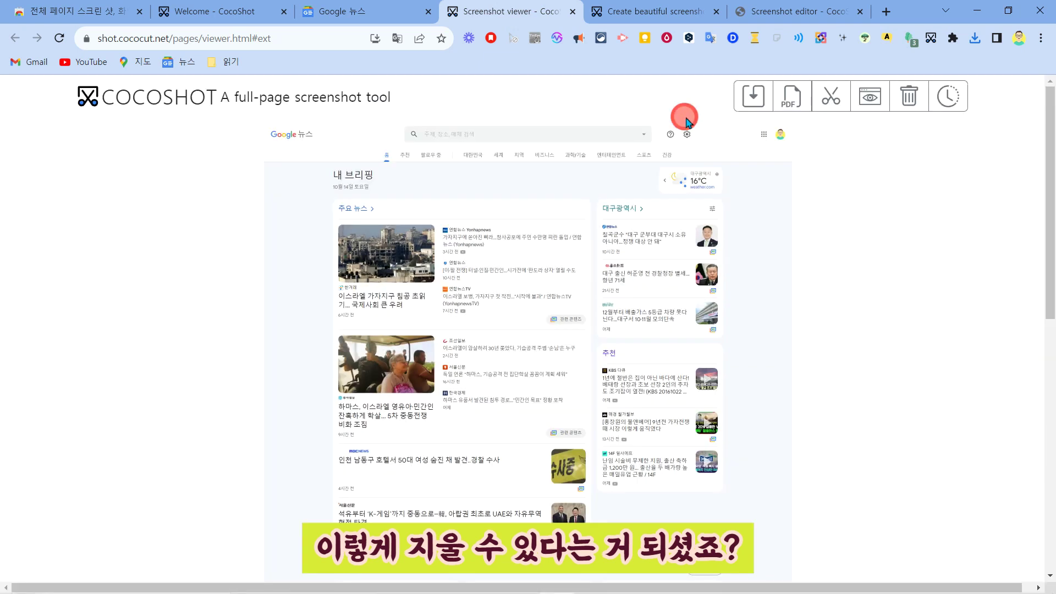
click(949, 98)
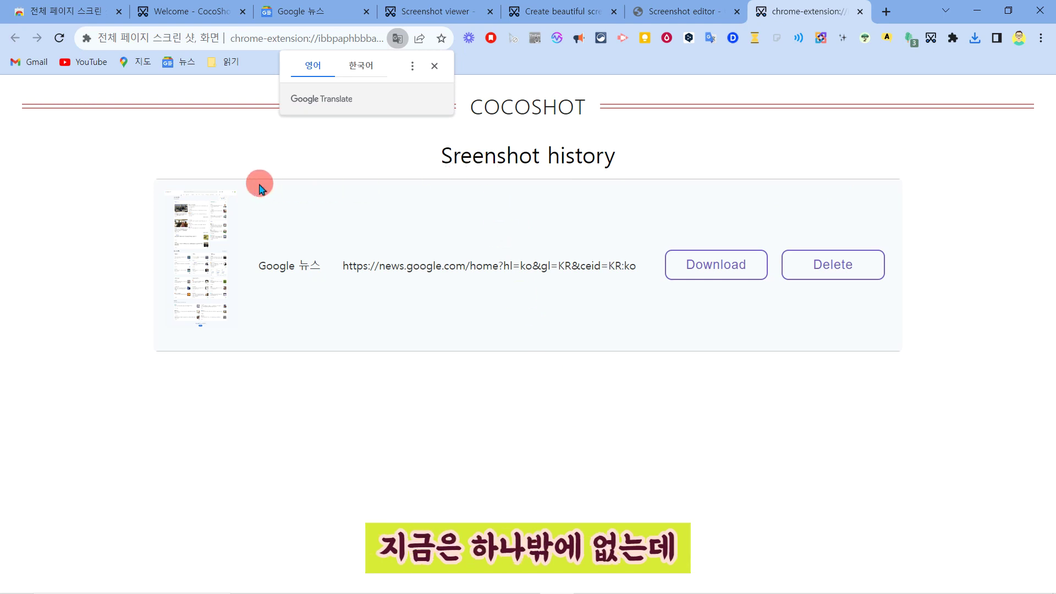
click(435, 67)
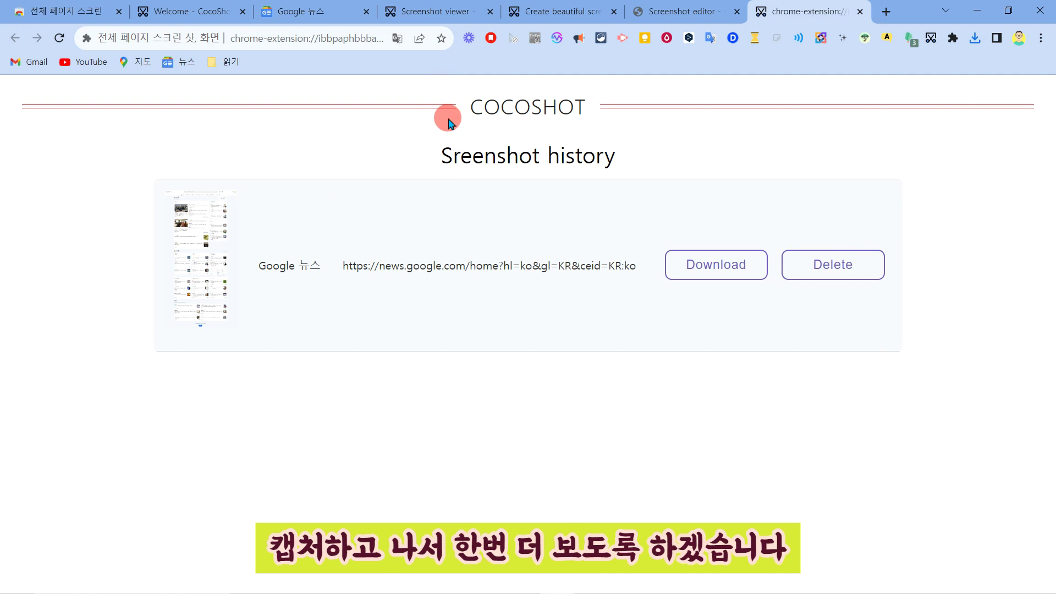
Return to the Google News page and close the screenshot viewer and beautify tabs.
click(311, 17)
click(440, 11)
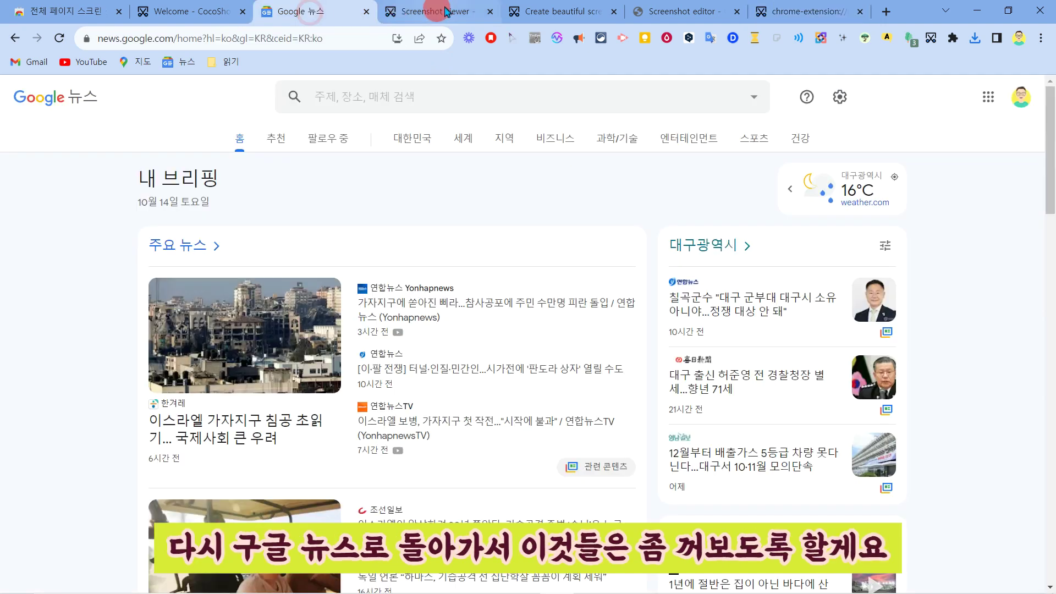
click(490, 11)
click(490, 11)
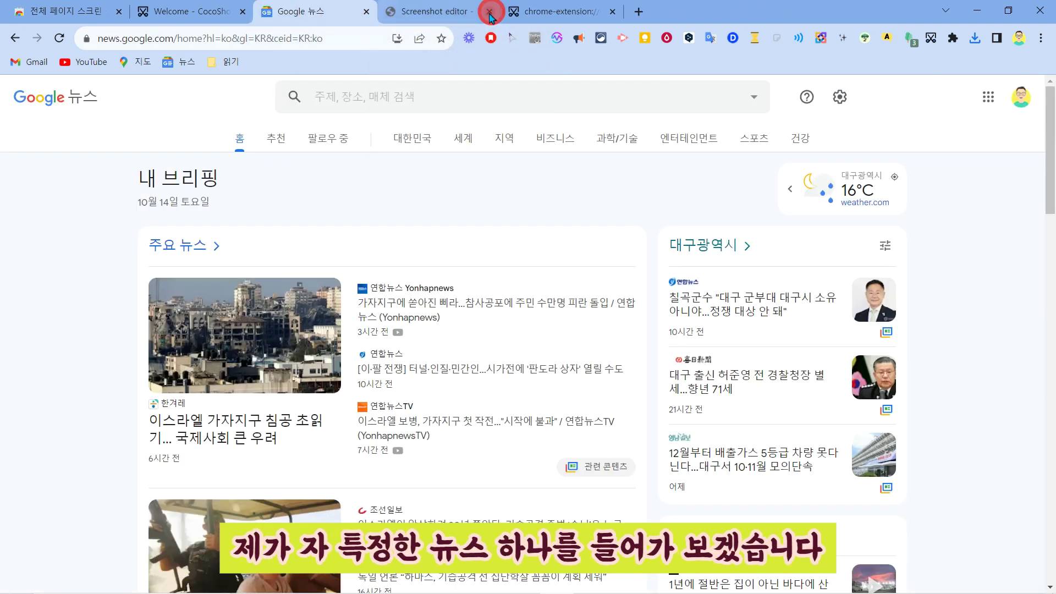
Open the Yonhap article on the Israel-Palestine war from Google News and go to its opening paragraphs.
click(396, 369)
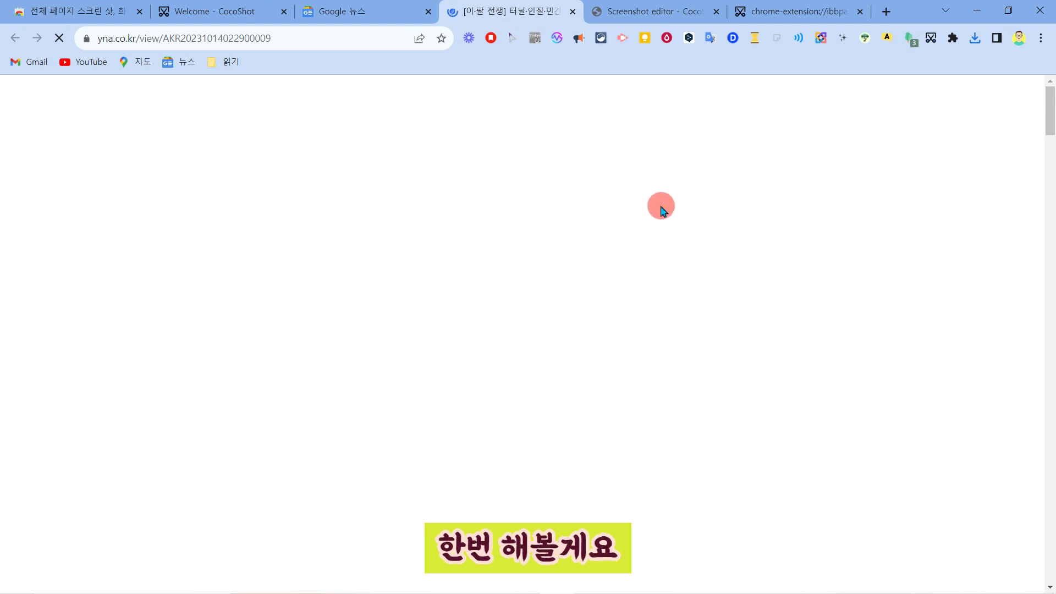
scroll(431, 244, down, 6)
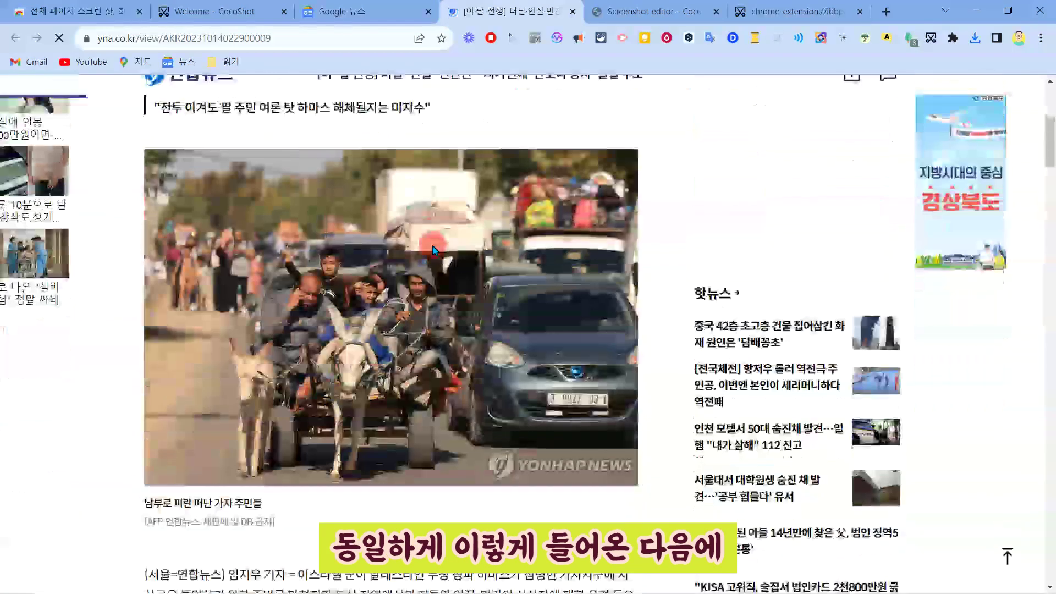
scroll(431, 243, down, 5)
Capture a selected area around the article's first three paragraphs with CocoShot and check the screenshot history.
click(931, 40)
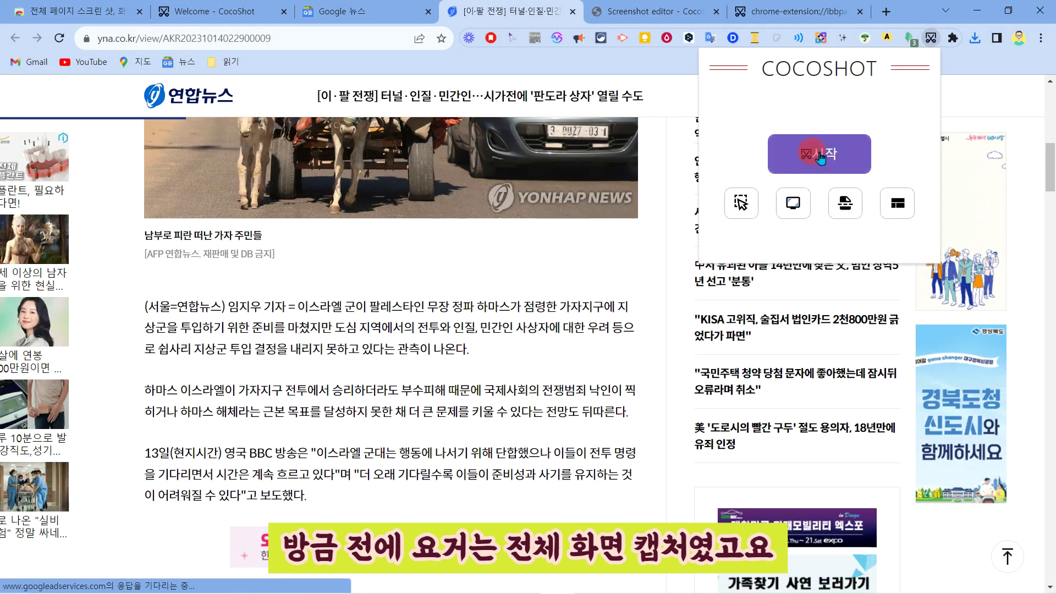
click(749, 208)
drag(118, 283, 655, 517)
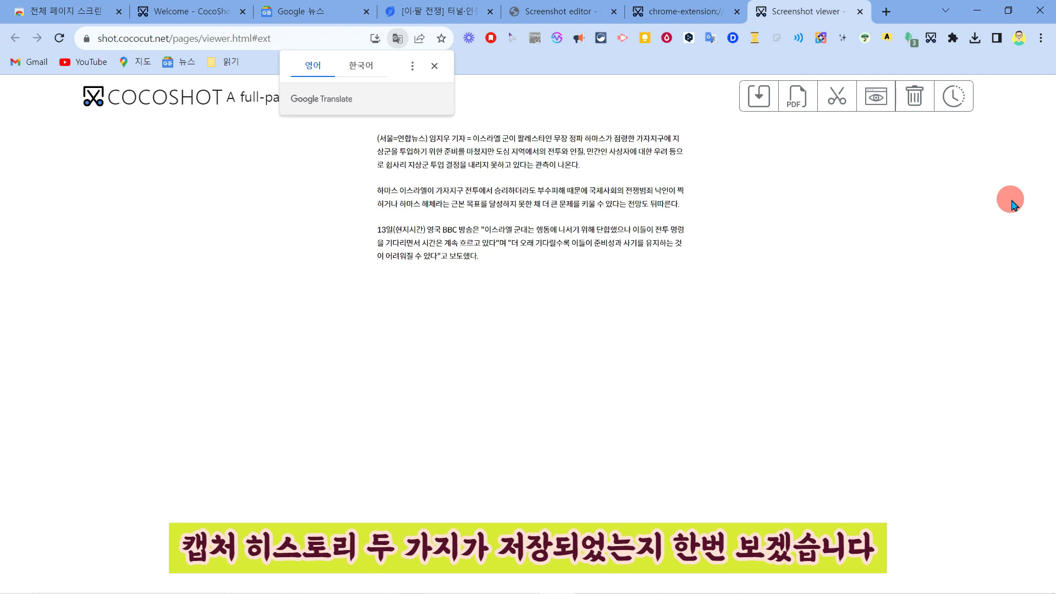
click(953, 96)
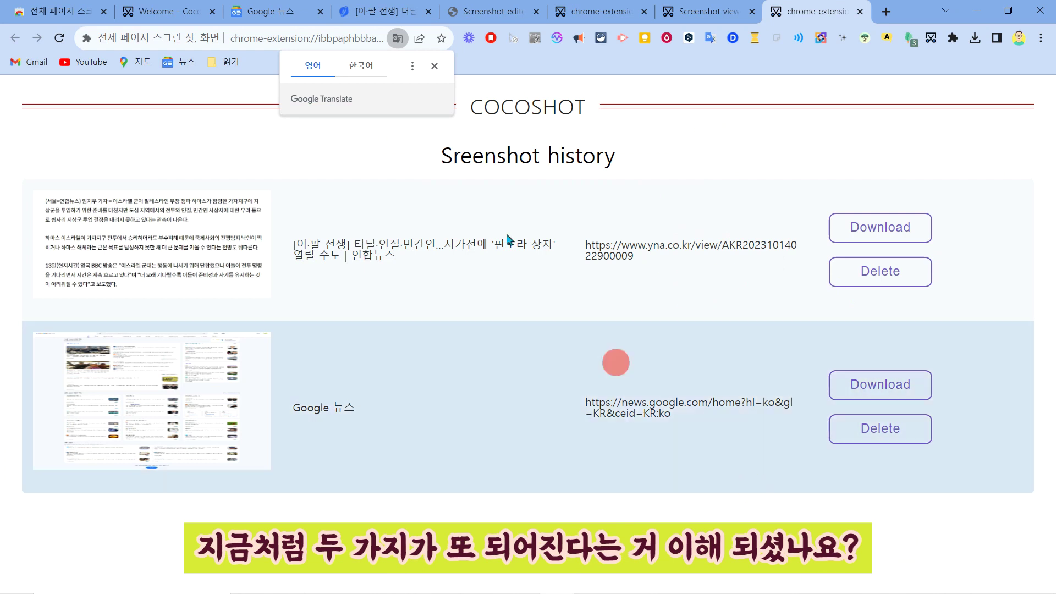
Return to the Yonhap article and capture the visible part of the page with CocoShot.
click(279, 22)
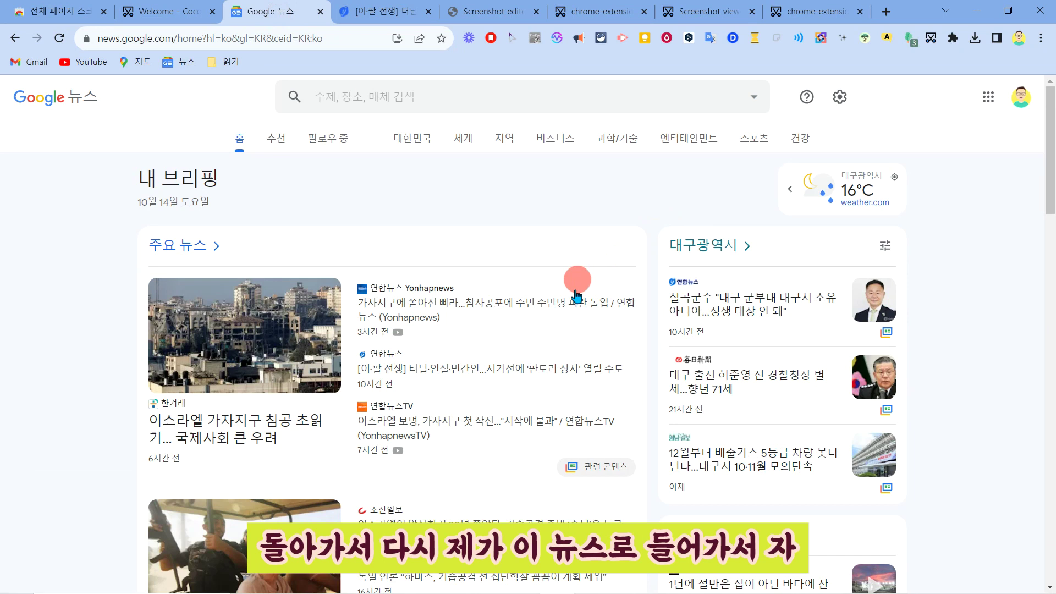
scroll(578, 291, down, 5)
click(368, 13)
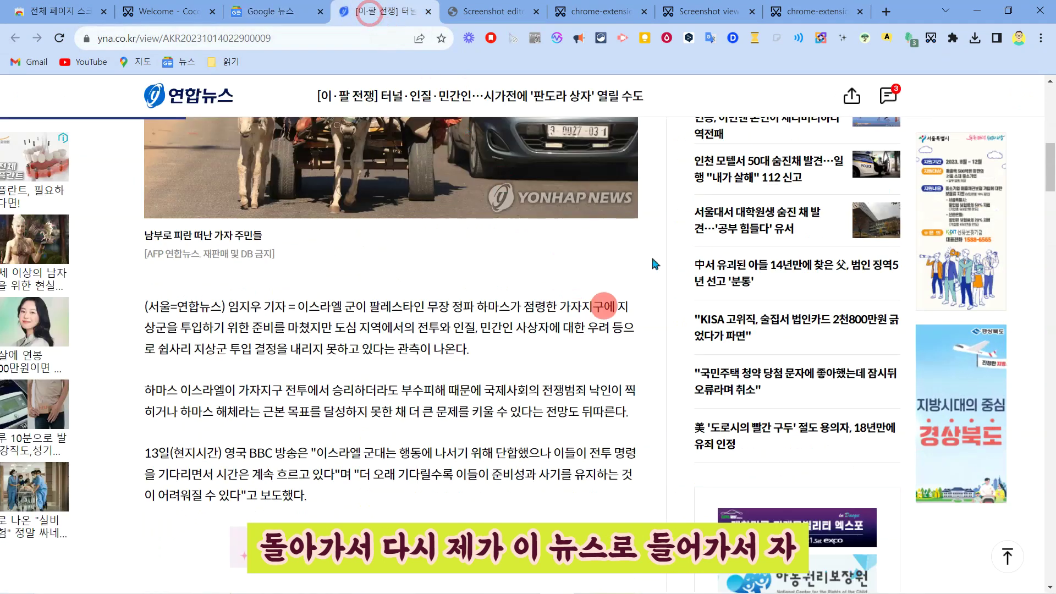
click(930, 37)
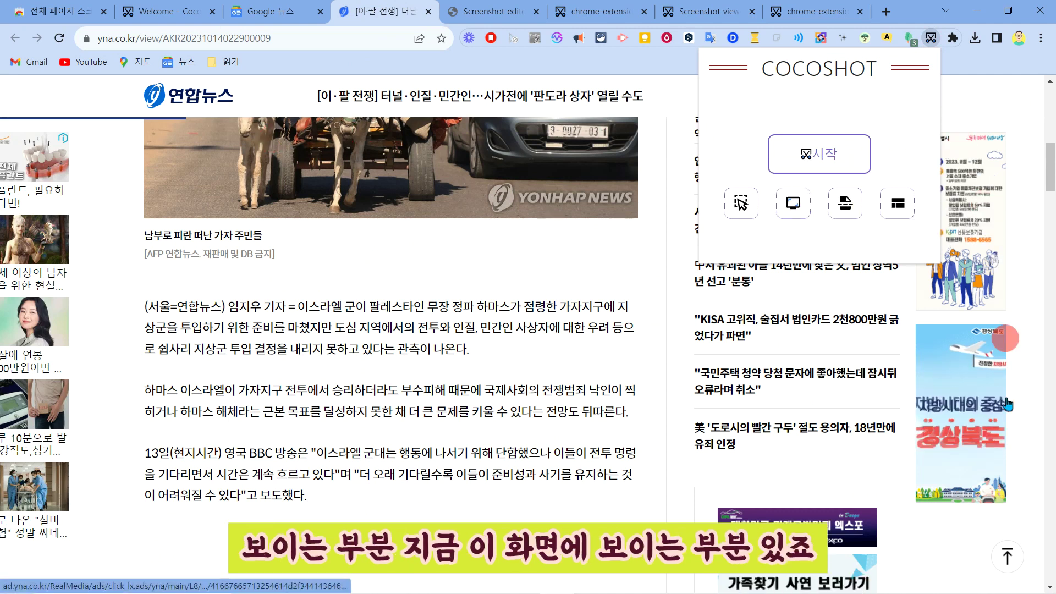
click(807, 211)
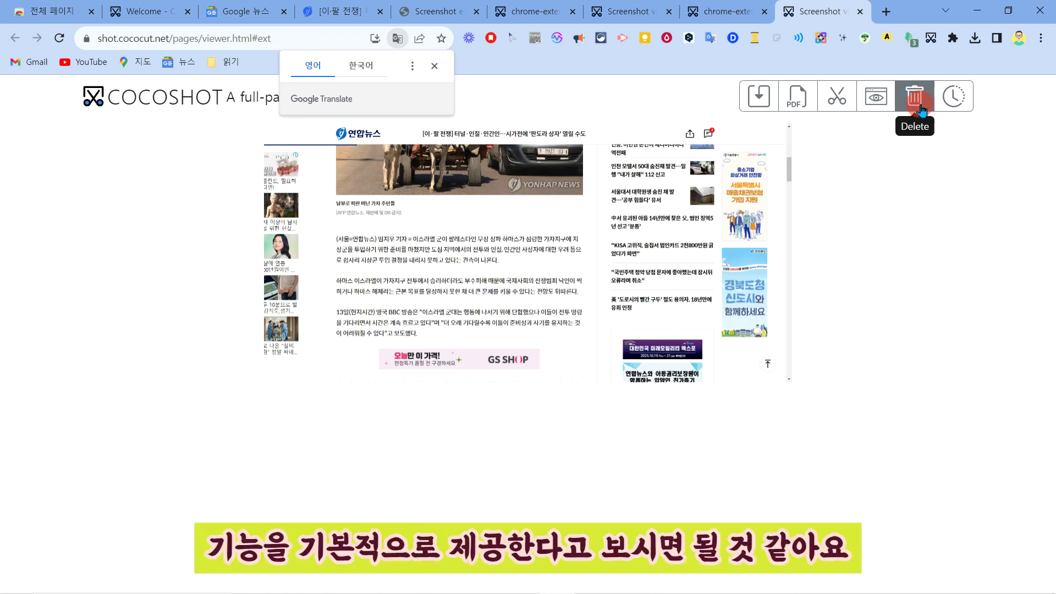
Open the screenshot history from the viewer and examine the saved captures.
mouse_move(326, 23)
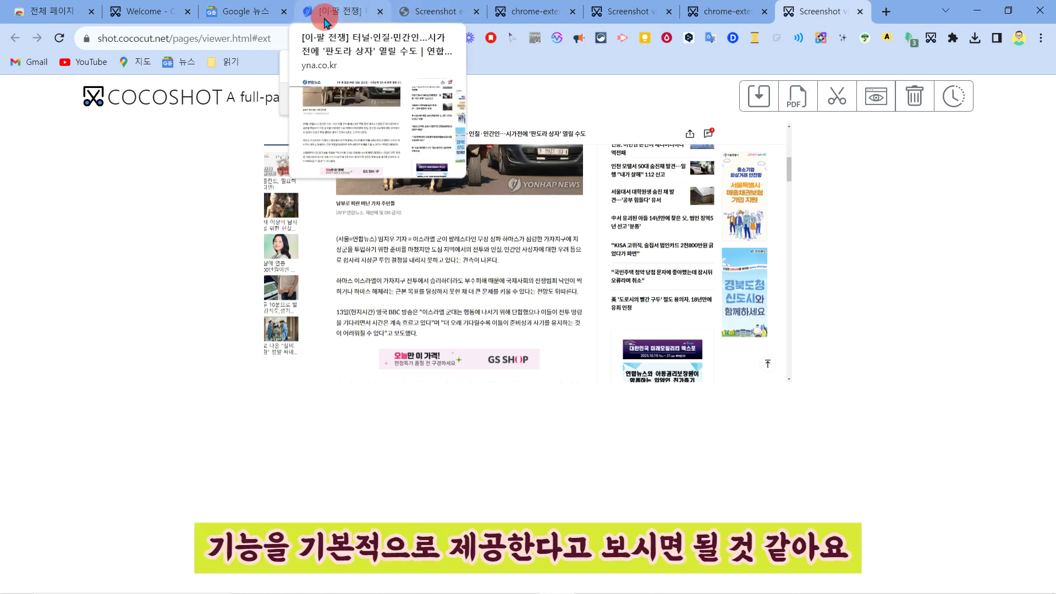
click(957, 104)
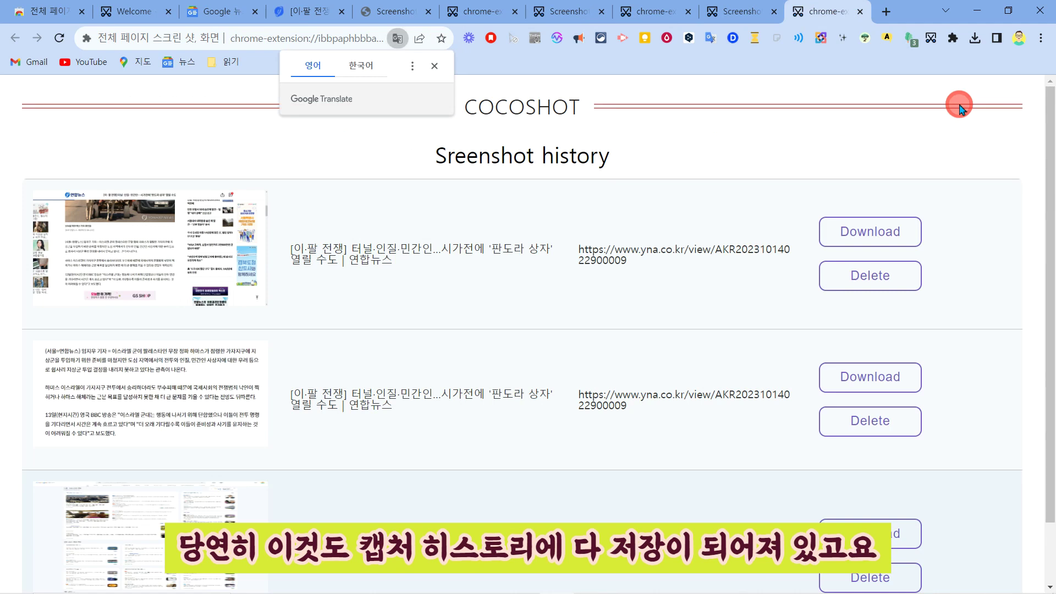
scroll(537, 330, down, 1)
scroll(495, 346, up, 1)
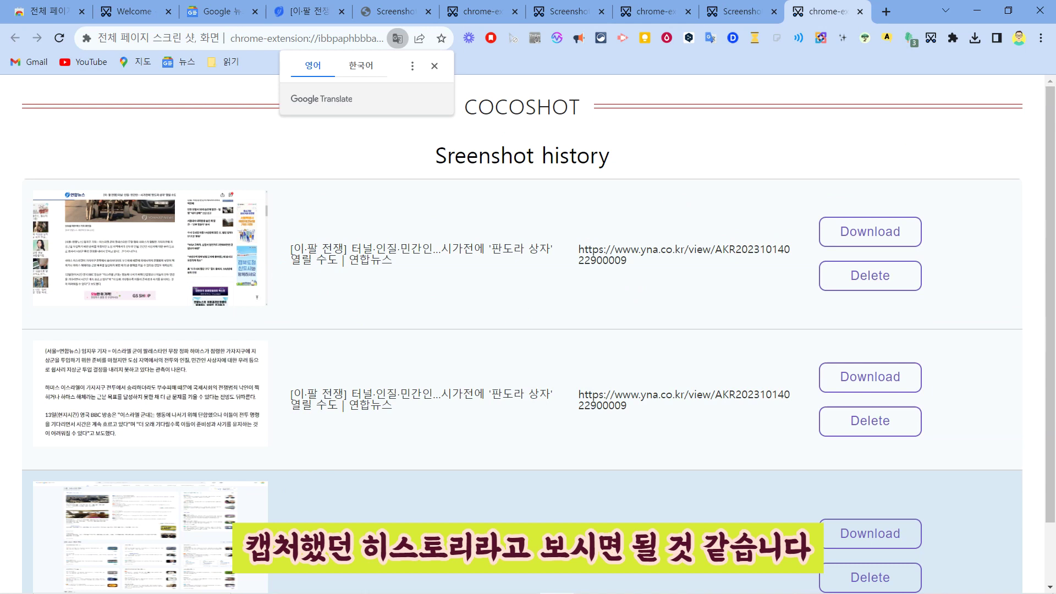
Return to the Yonhap article and save the page as a single HTML file with CocoShot.
click(314, 12)
scroll(927, 170, down, 1)
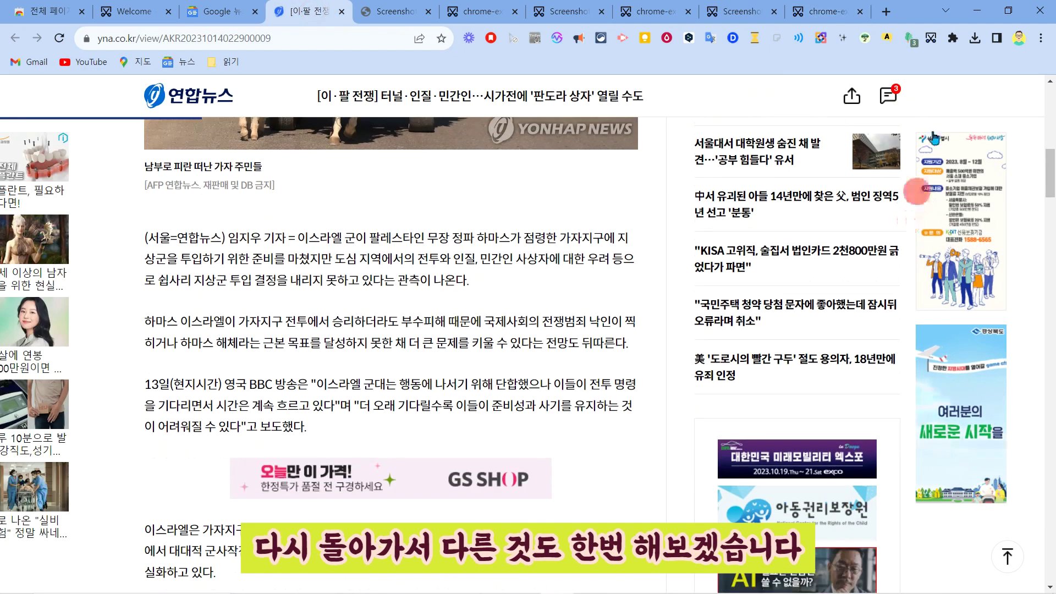
click(930, 38)
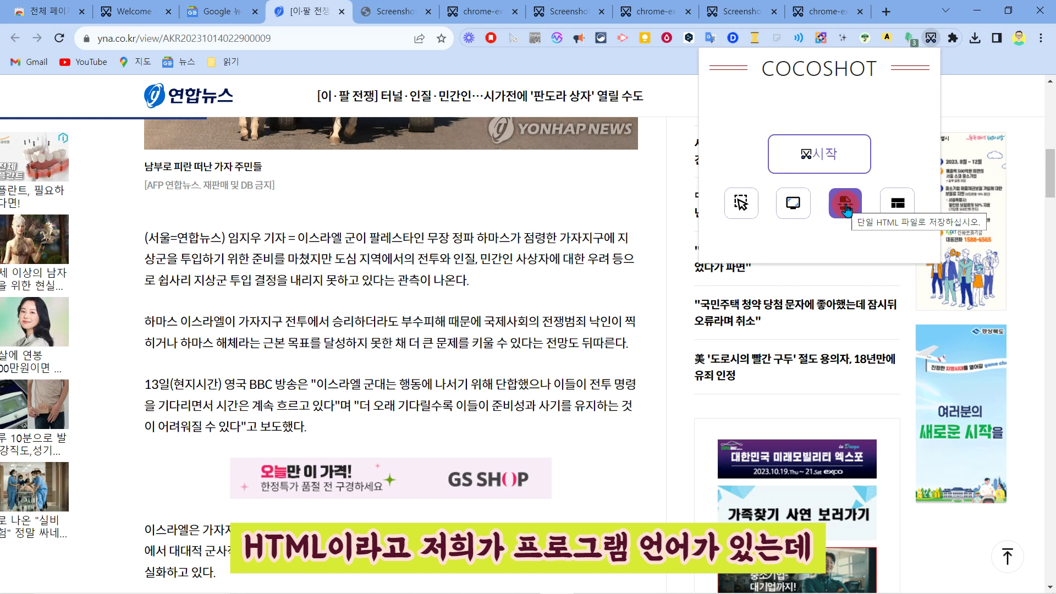
click(846, 209)
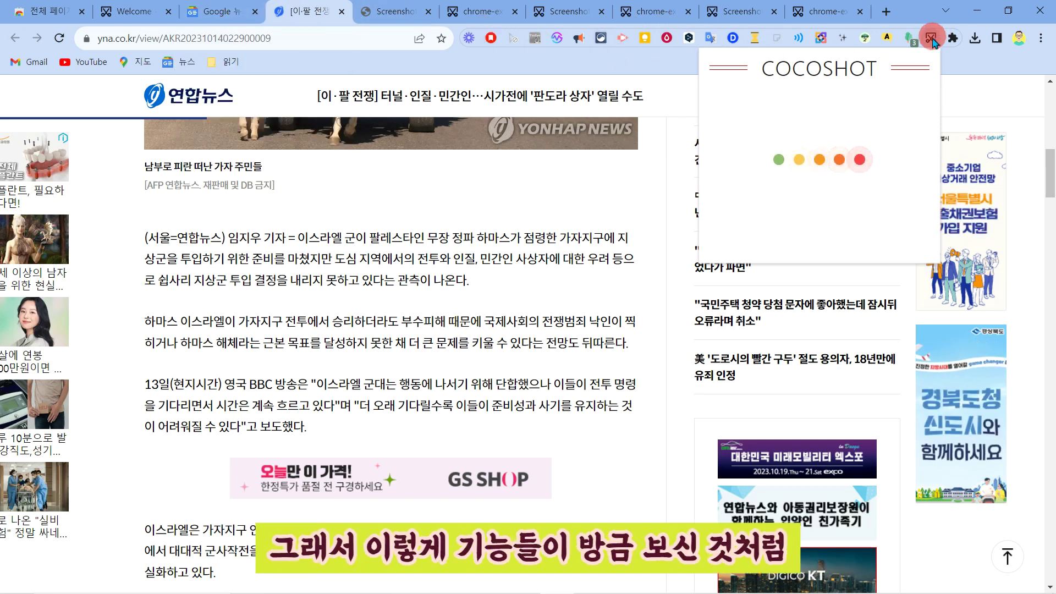
Close the leftover CocoShot viewer, history and editor tabs, keeping the store page, Welcome page, Google News and Yonhap article open.
click(228, 24)
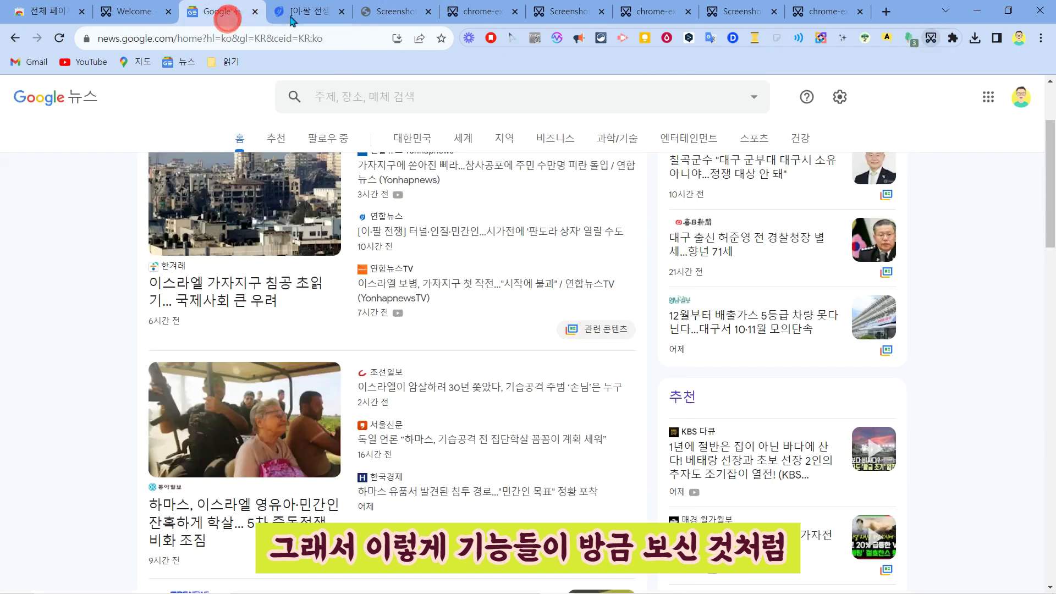
click(931, 40)
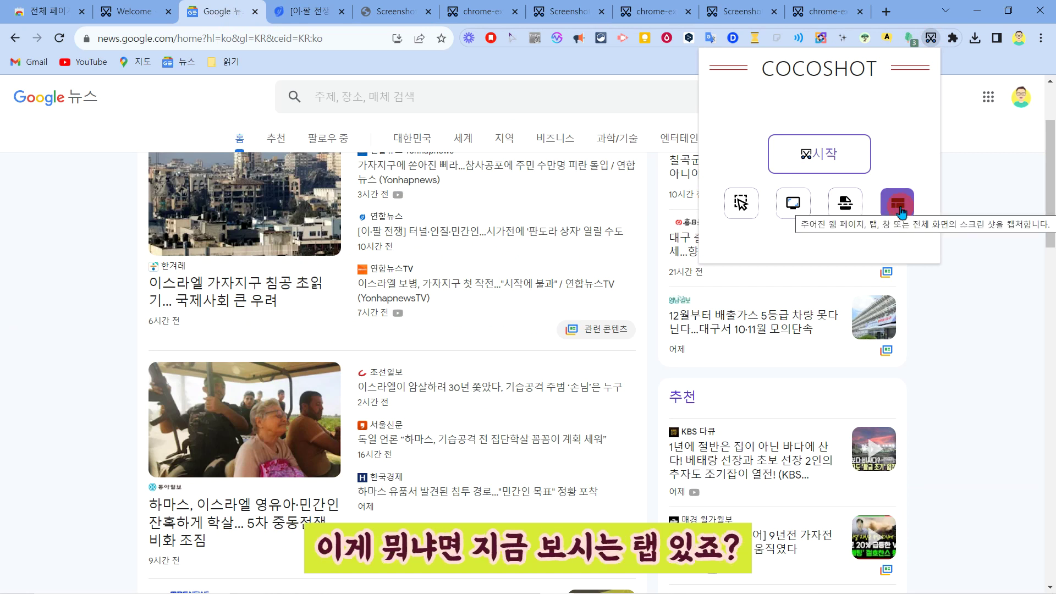
click(506, 12)
click(515, 11)
click(515, 12)
click(516, 12)
click(515, 12)
click(516, 12)
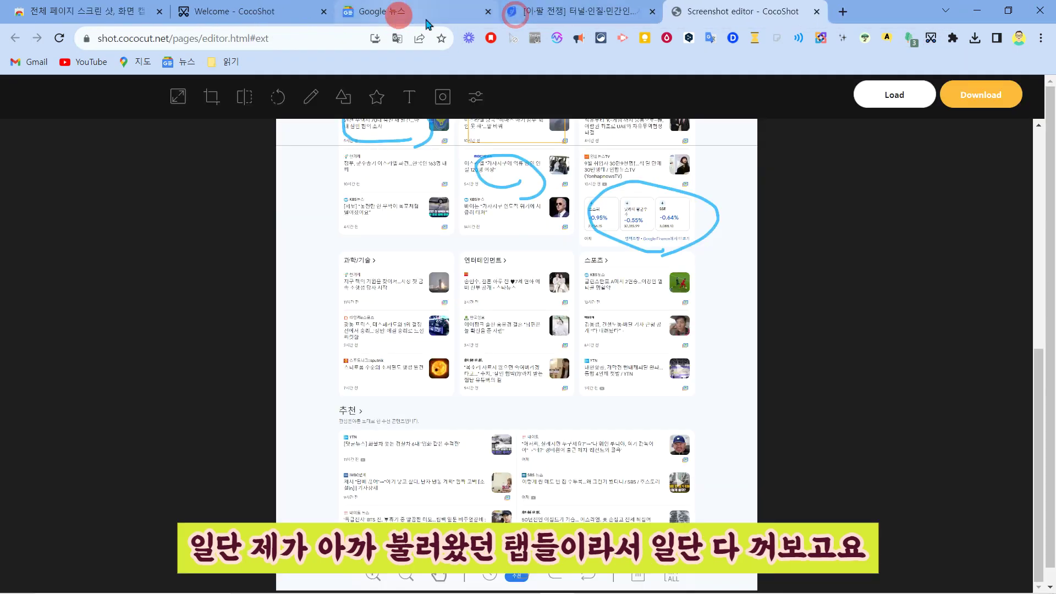
click(586, 20)
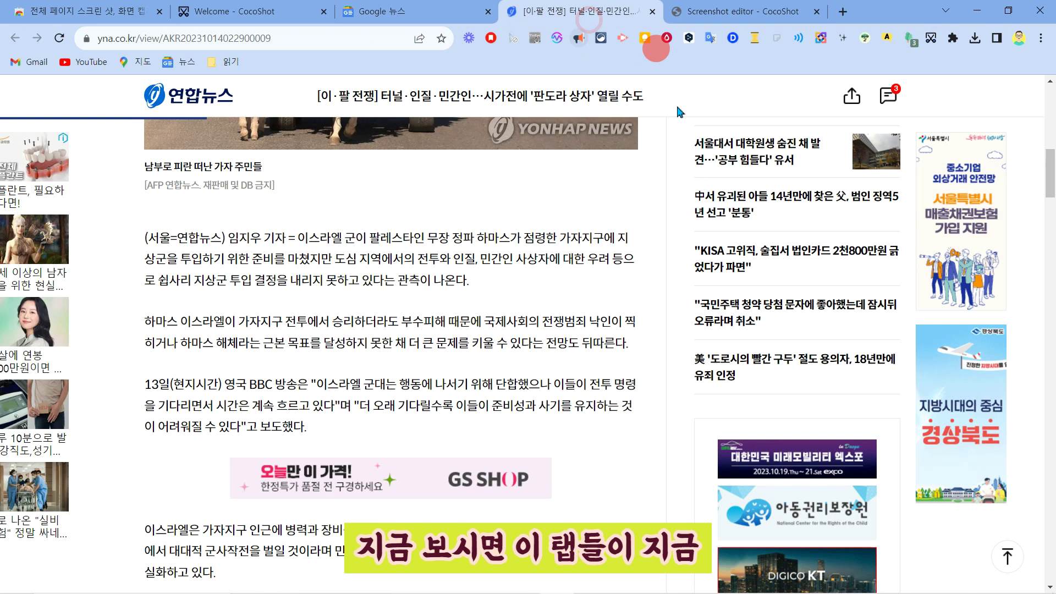
click(816, 11)
Go through the four open tabs, from the CocoShot store page to the Yonhap article.
click(96, 8)
click(266, 11)
click(393, 9)
click(556, 16)
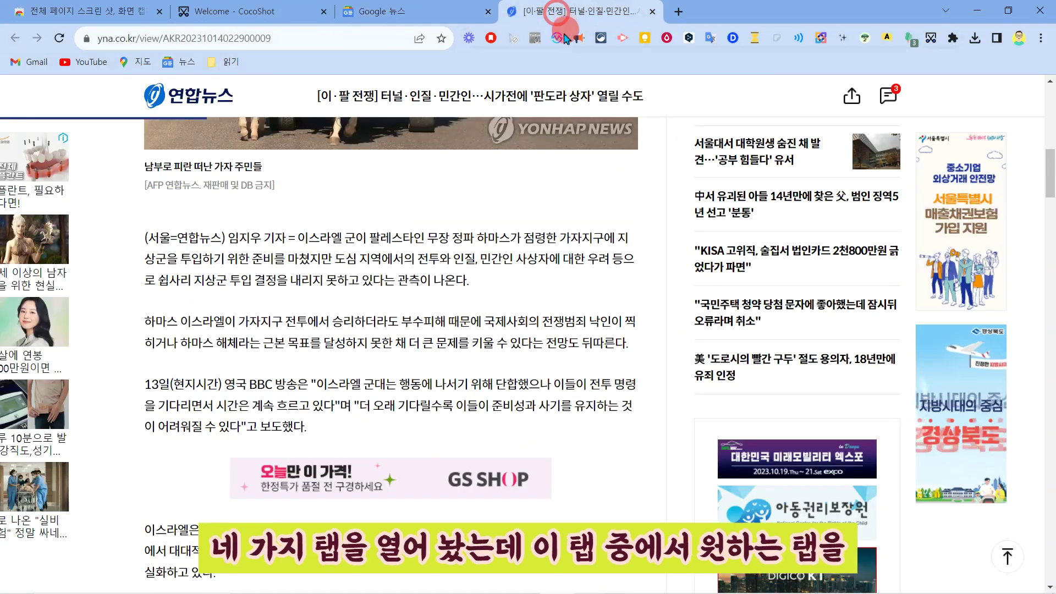
Start CocoShot's capture of a web page, tab, window or entire screen and accept its permission request.
click(931, 37)
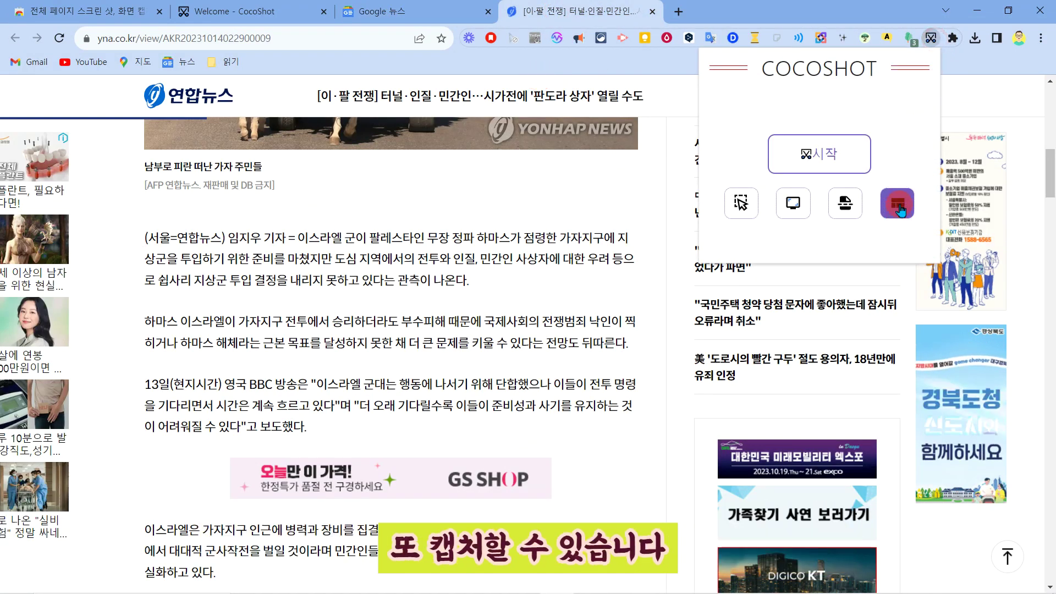
click(898, 209)
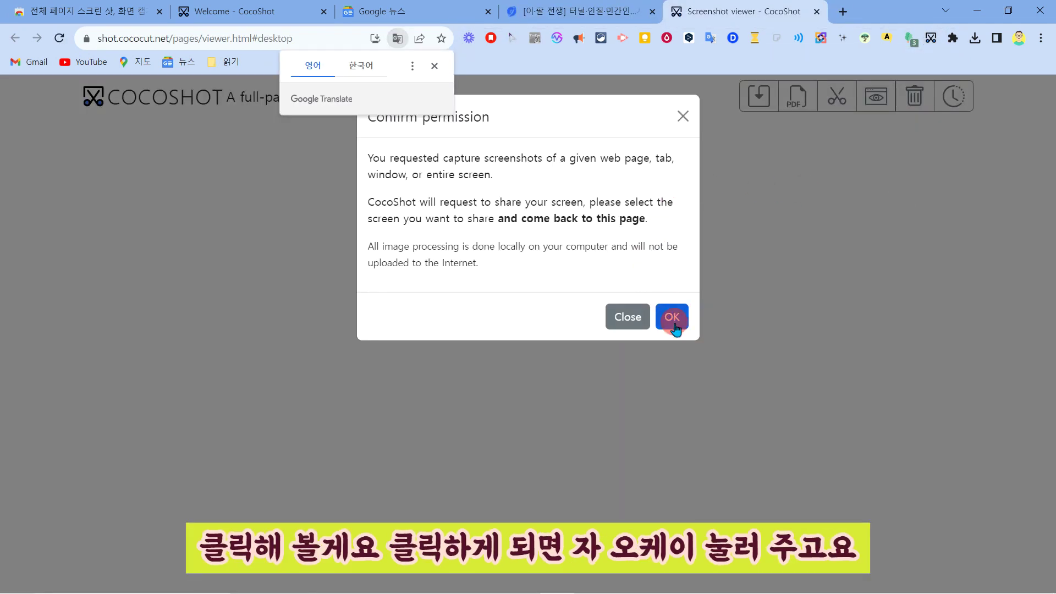
click(672, 317)
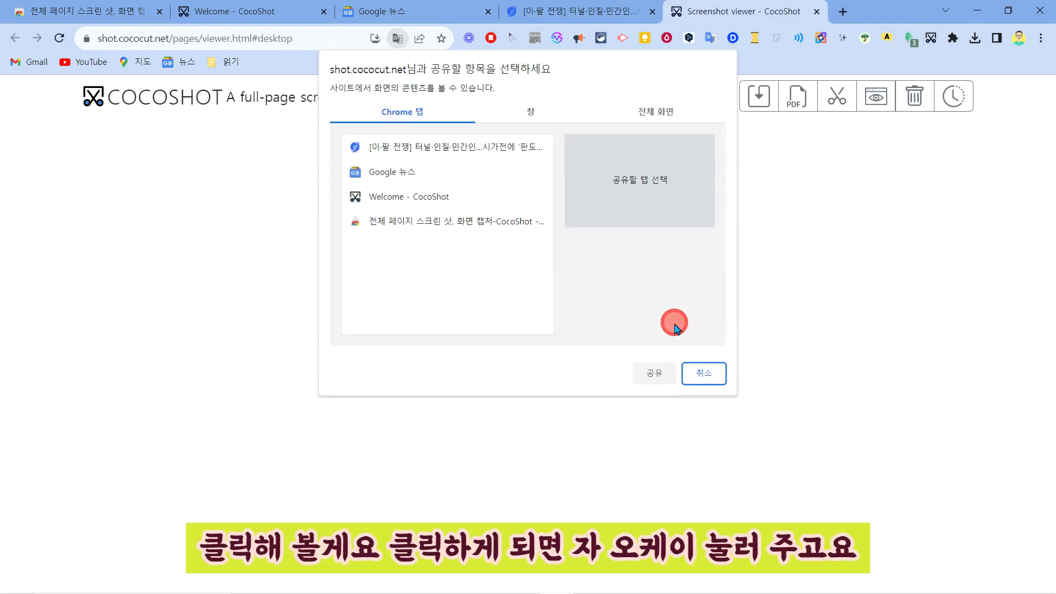
Preview each of the four open Chrome tabs offered for sharing.
click(418, 146)
click(407, 171)
click(414, 197)
click(424, 221)
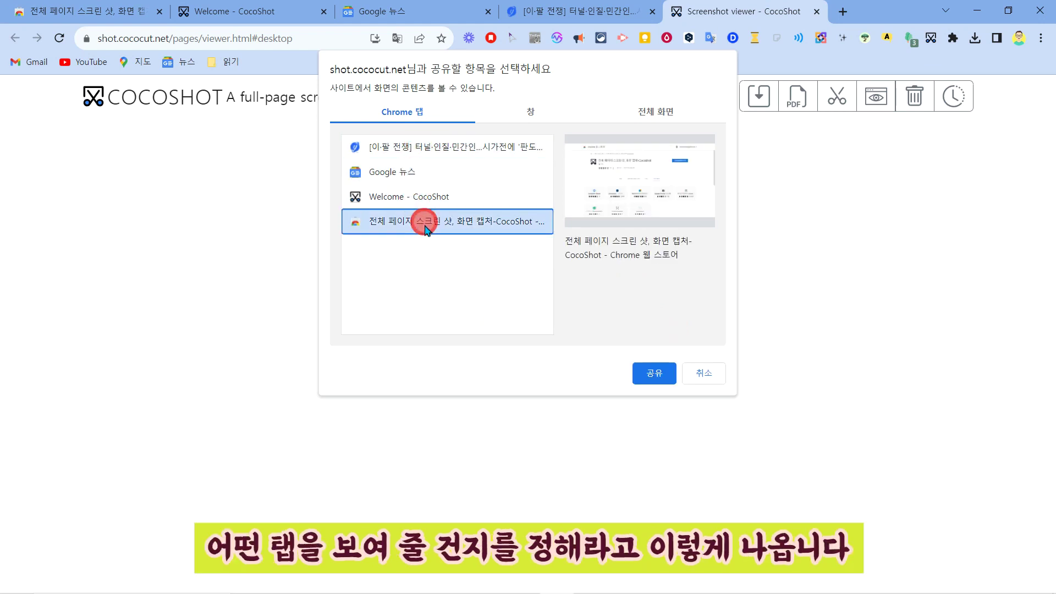
click(450, 159)
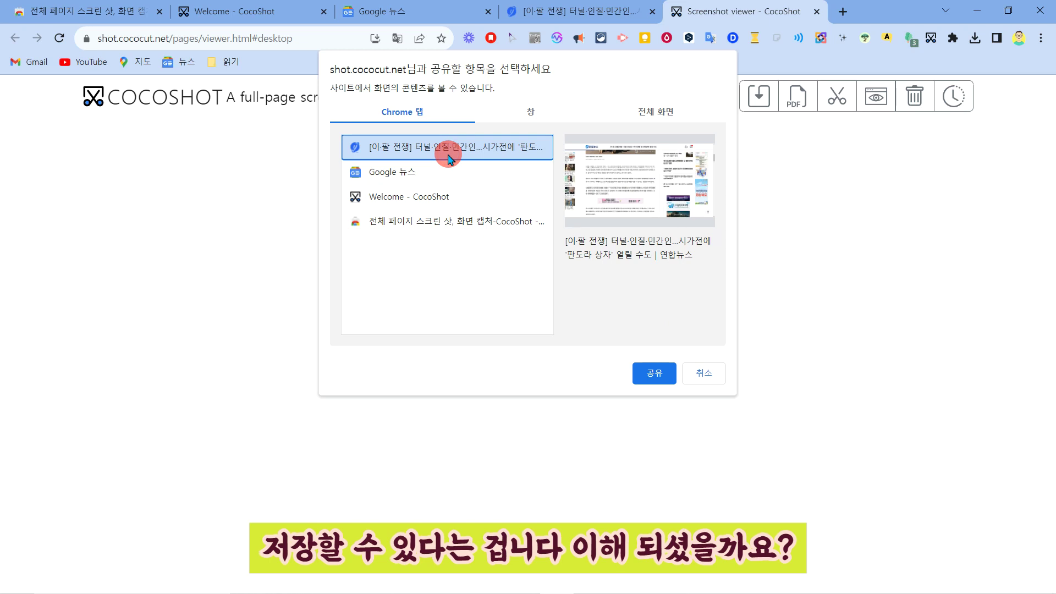
Share the "Welcome - CocoShot" tab to capture it, and compare the capture in the viewer with the original page.
click(412, 201)
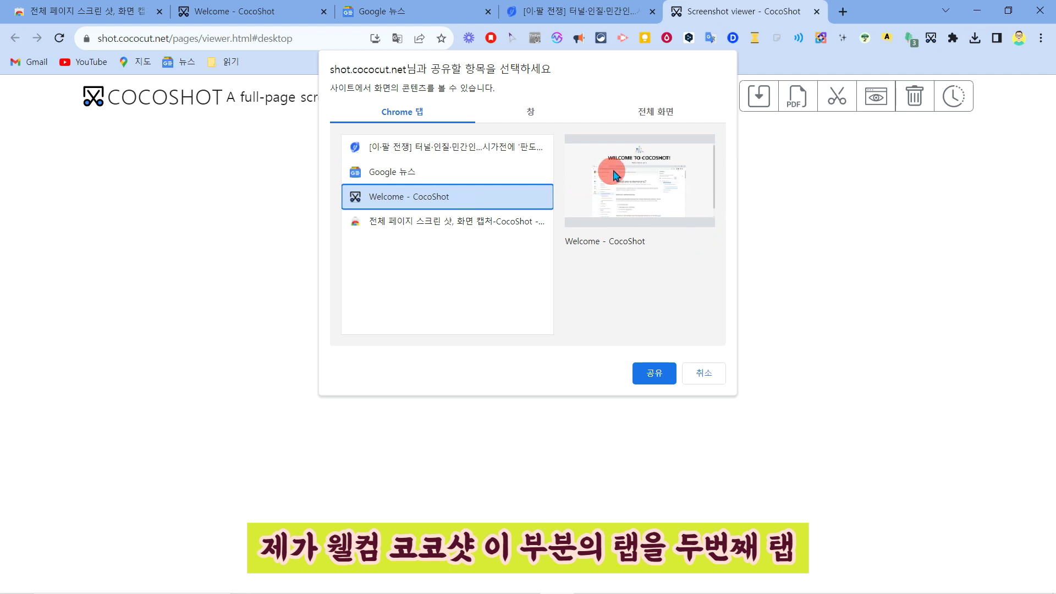
click(658, 374)
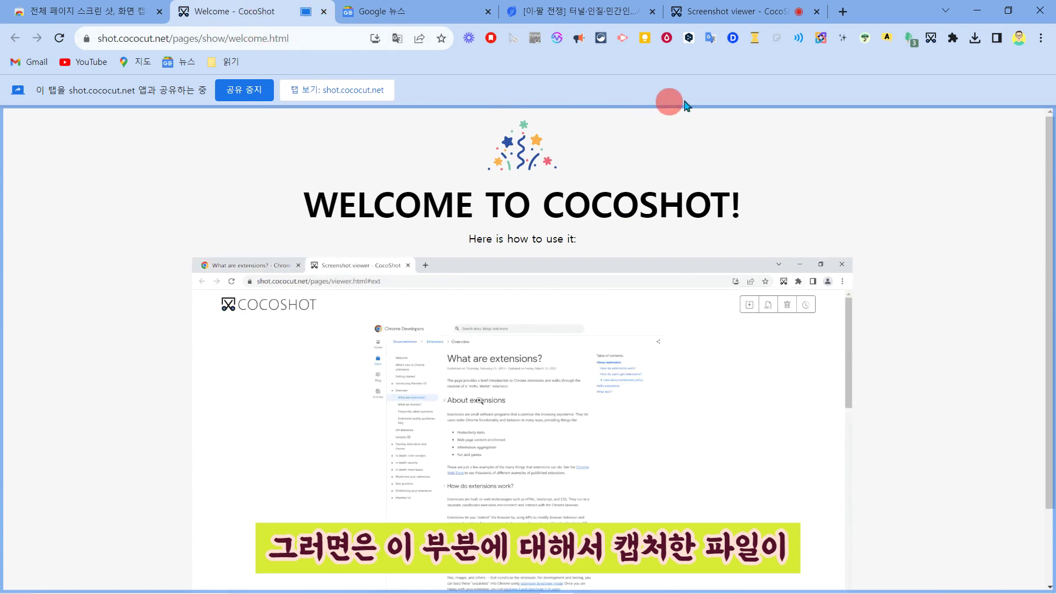
click(728, 16)
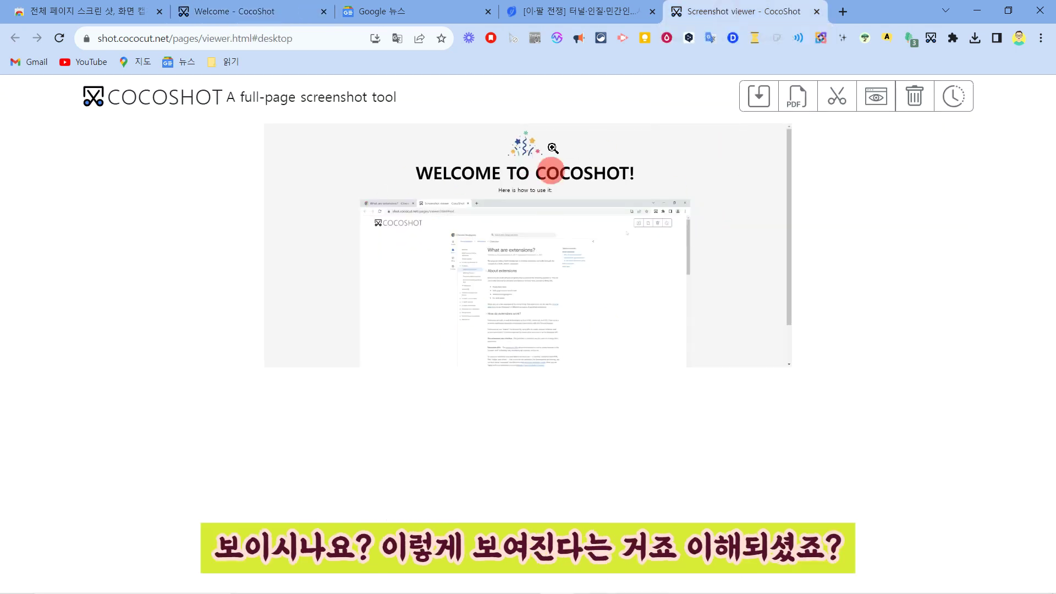
click(283, 16)
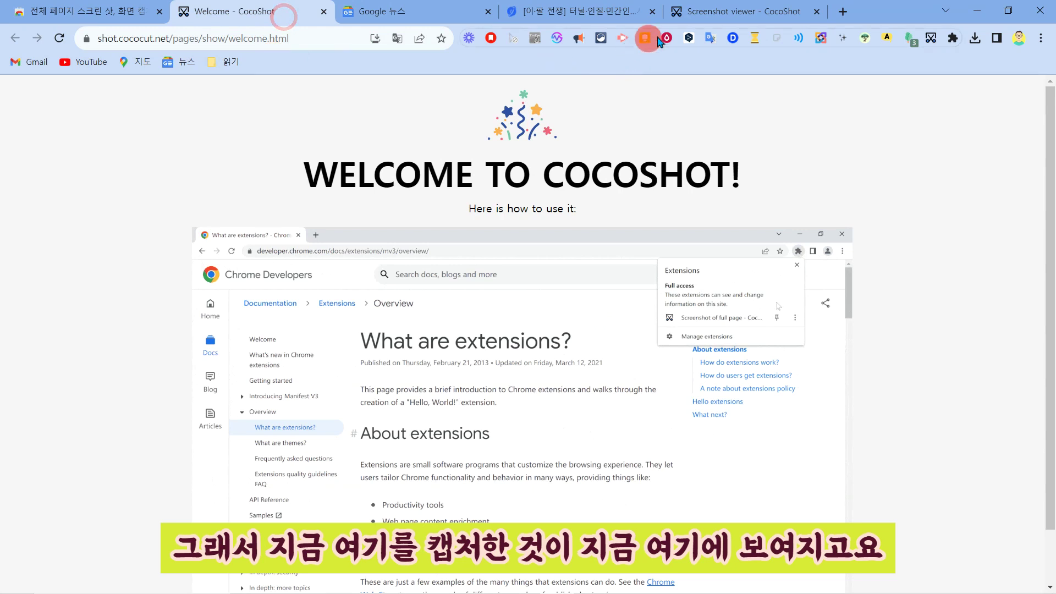
click(685, 12)
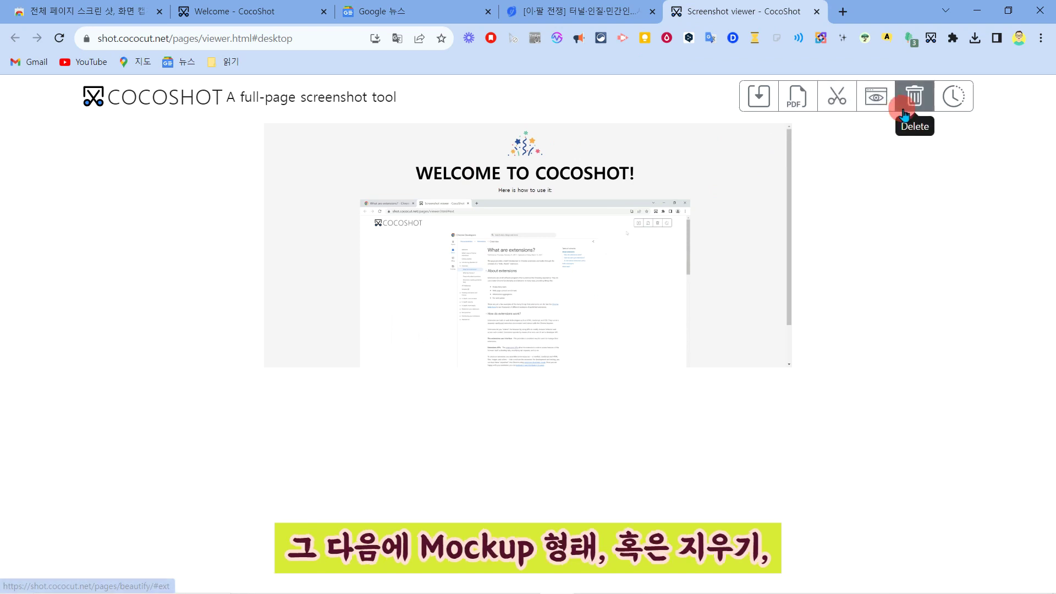
Check the screenshot history from the viewer and return to the CocoShot page in the Chrome Web Store.
click(954, 97)
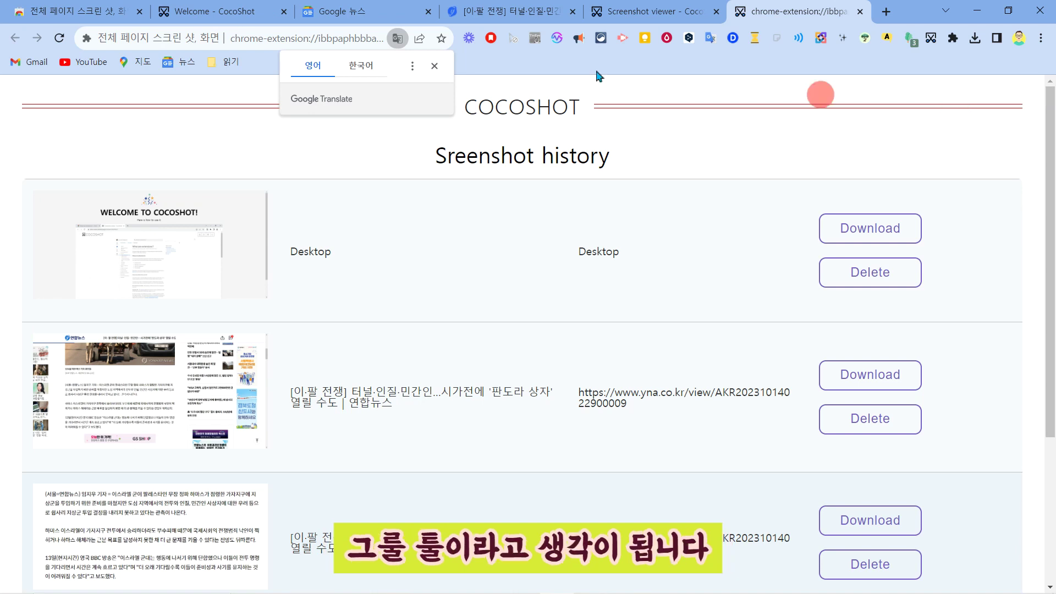
click(108, 18)
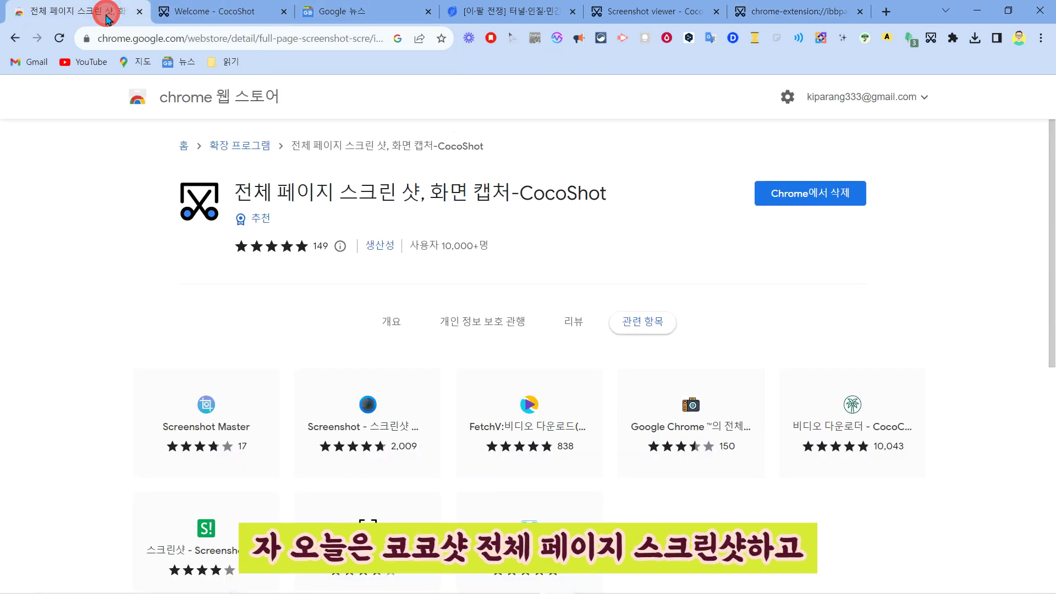